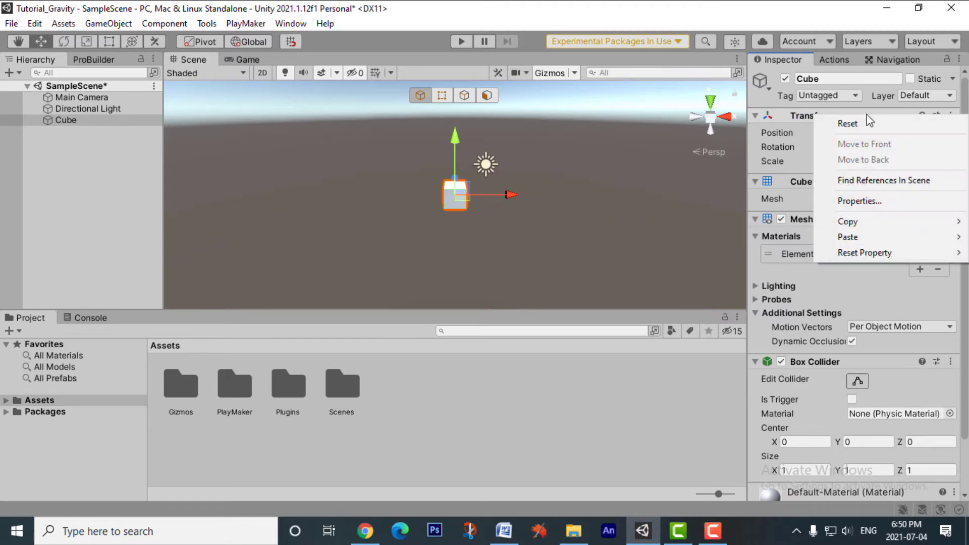
# Step: Reset the cube's transform and set its scale to X 5, Y 0.3 and Z 5
pyautogui.click(852, 126)
pyautogui.moveTo(496, 231); pyautogui.dragTo(586, 247, button='middle')
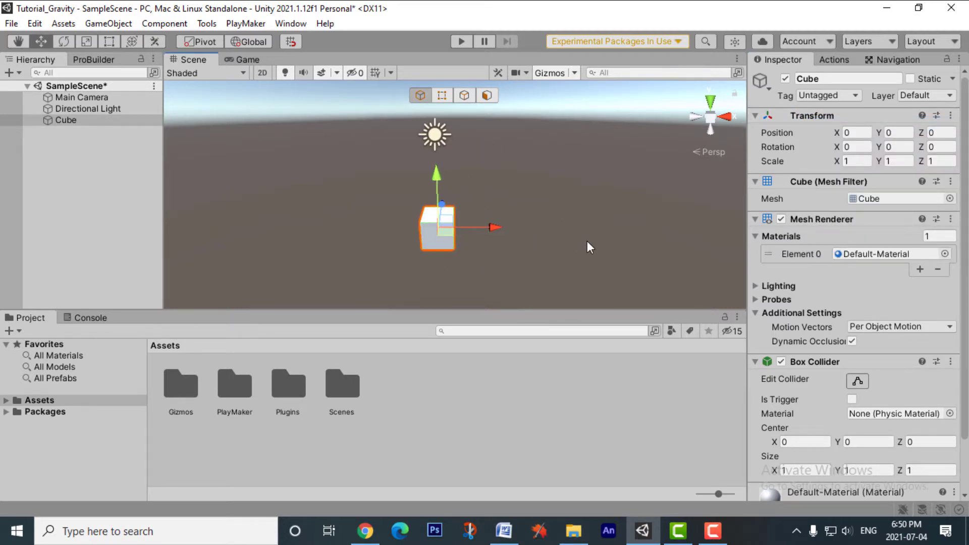
pyautogui.click(866, 161)
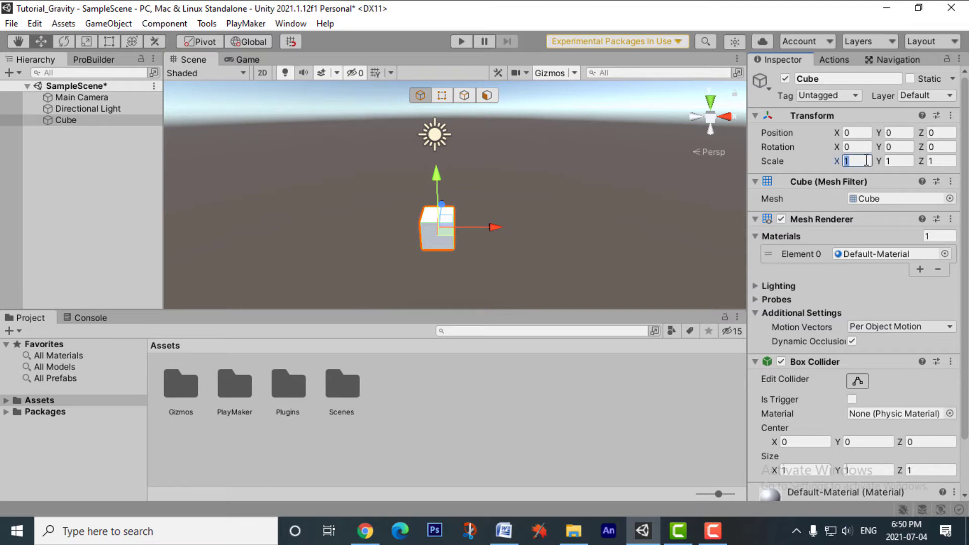
pyautogui.write('5')
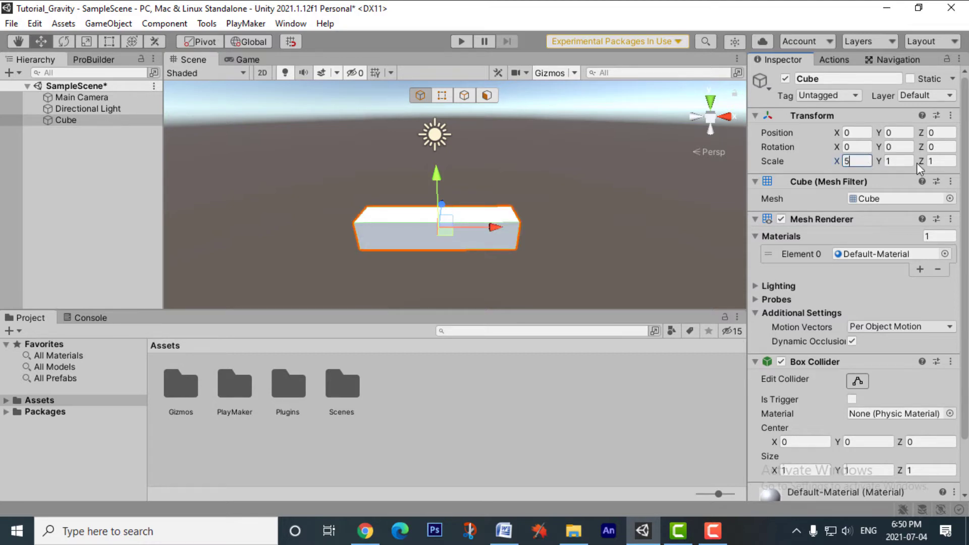
pyautogui.click(941, 159)
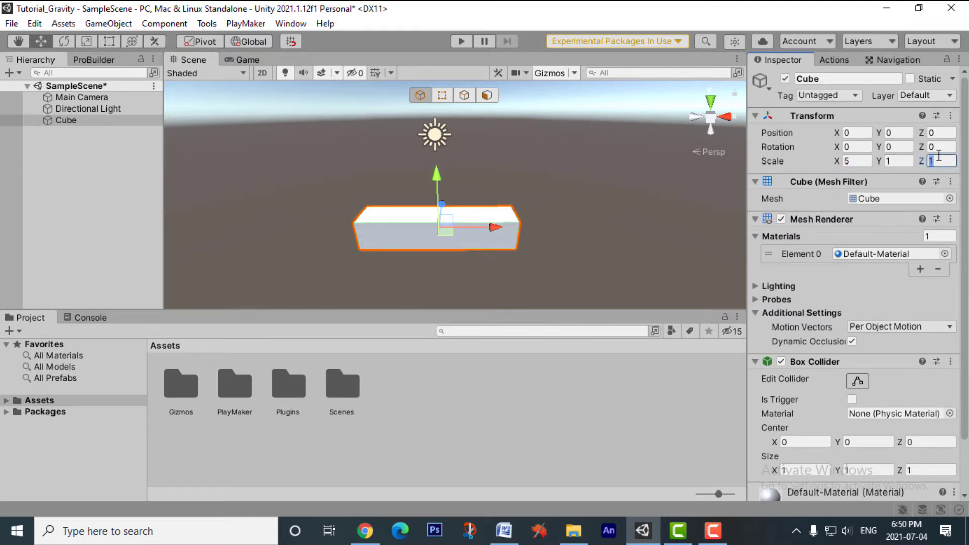
pyautogui.write('5')
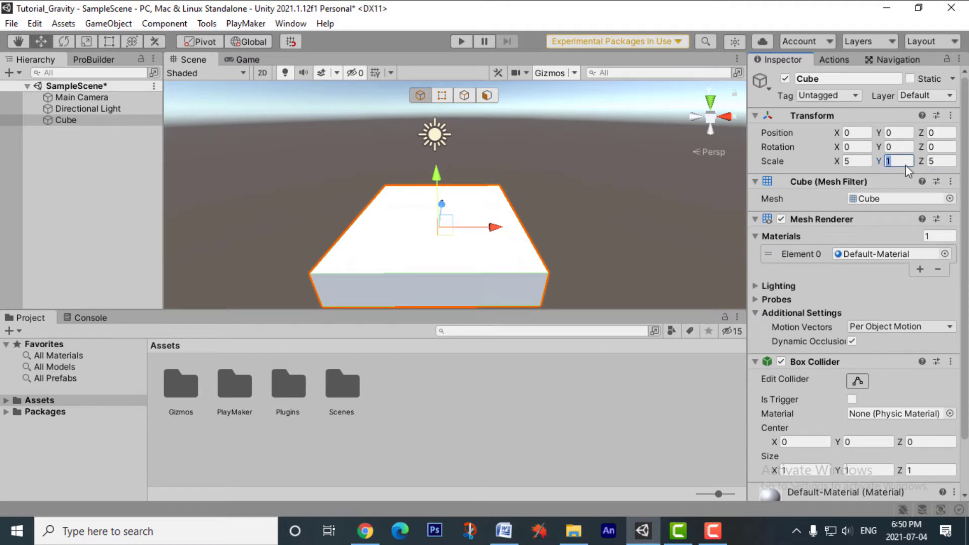
pyautogui.write('.')
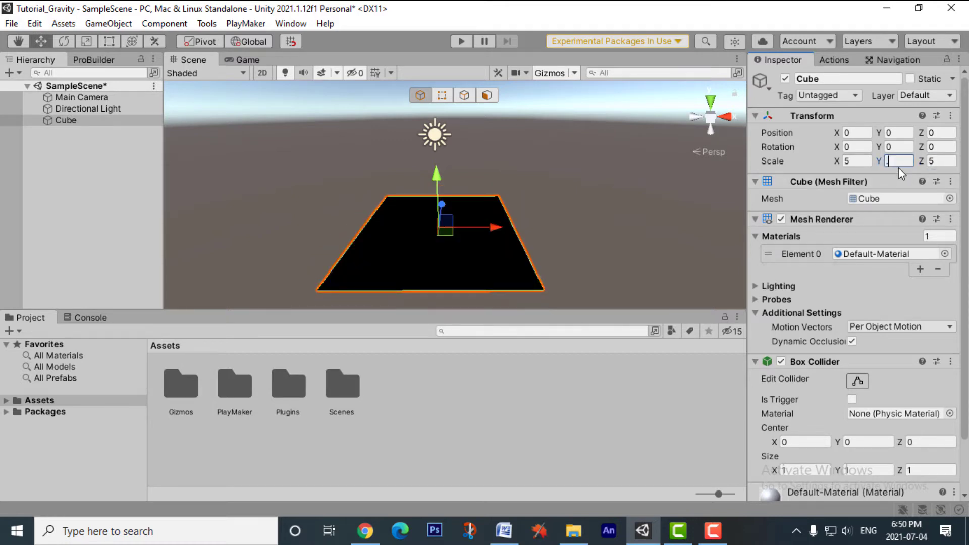
pyautogui.write('3')
pyautogui.press('Return')
# Step: Add a 3D sphere to the scene and name it Boll
pyautogui.scroll(-3, 538, 254)
pyautogui.keyDown('alt'); pyautogui.moveTo(610, 230); pyautogui.dragTo(552, 219); pyautogui.keyUp('alt')
pyautogui.scroll(-1, 428, 236)
pyautogui.keyDown('alt'); pyautogui.moveTo(486, 264); pyautogui.dragTo(575, 268); pyautogui.keyUp('alt')
pyautogui.hotkey('ctrl', 'z')
pyautogui.keyDown('alt'); pyautogui.moveTo(602, 206); pyautogui.dragTo(547, 231); pyautogui.keyUp('alt')
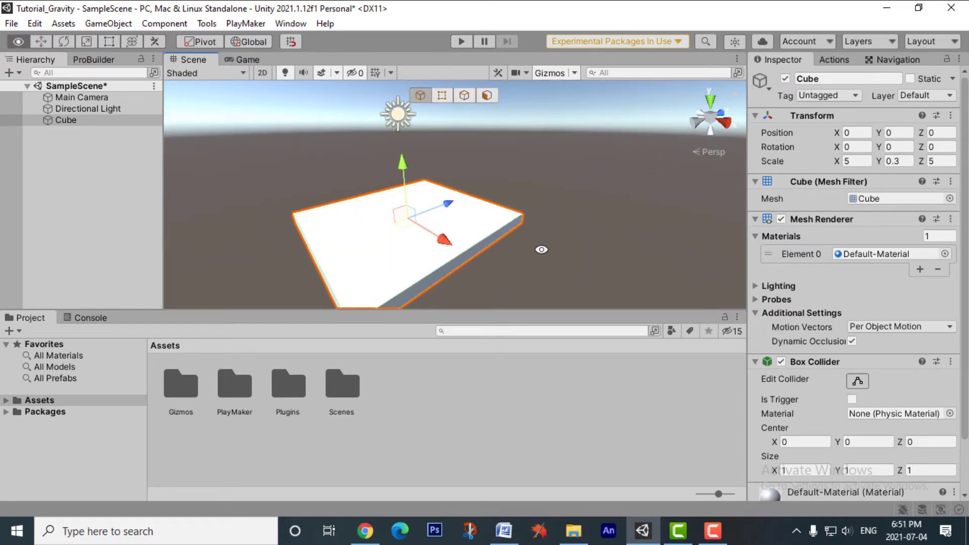
pyautogui.rightClick(81, 164)
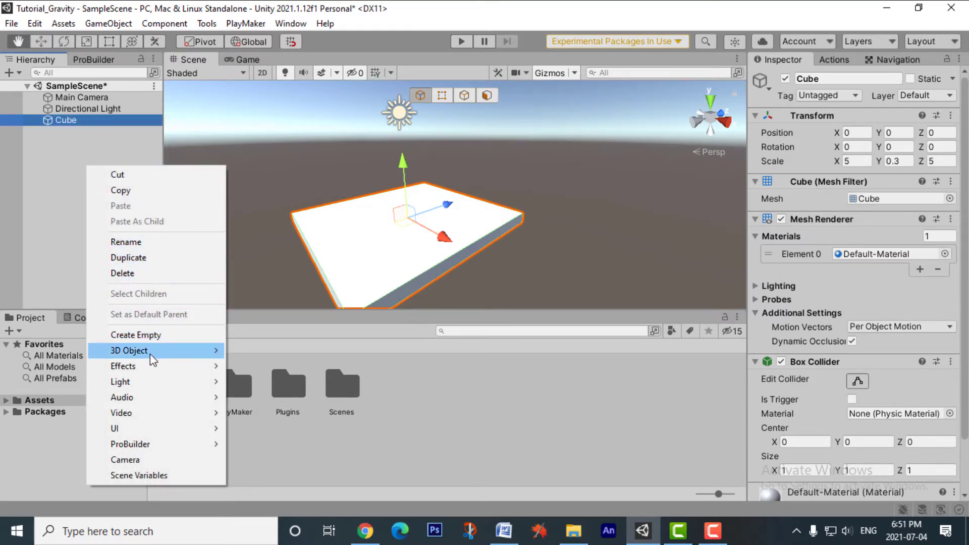
pyautogui.moveTo(150, 354)
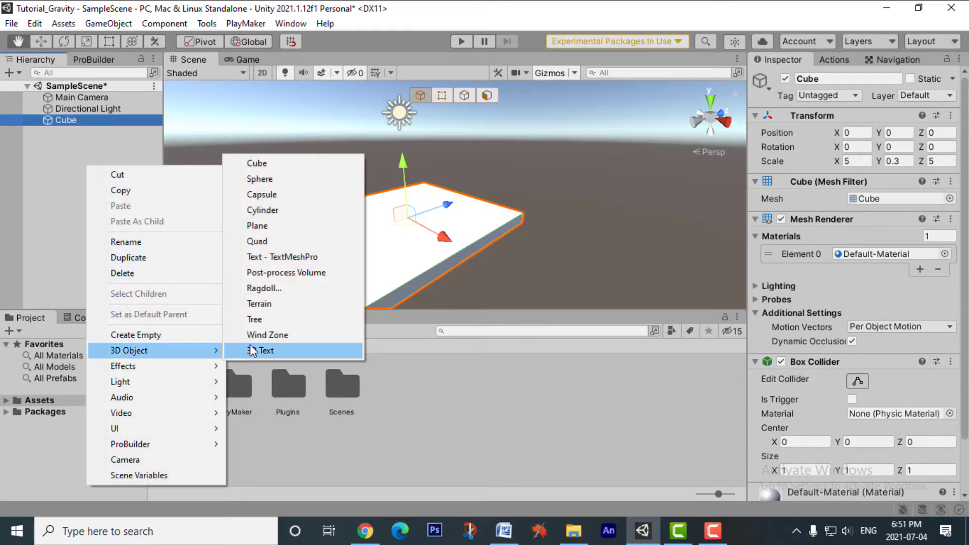
pyautogui.click(310, 184)
pyautogui.write('Bo')
pyautogui.press('Return')
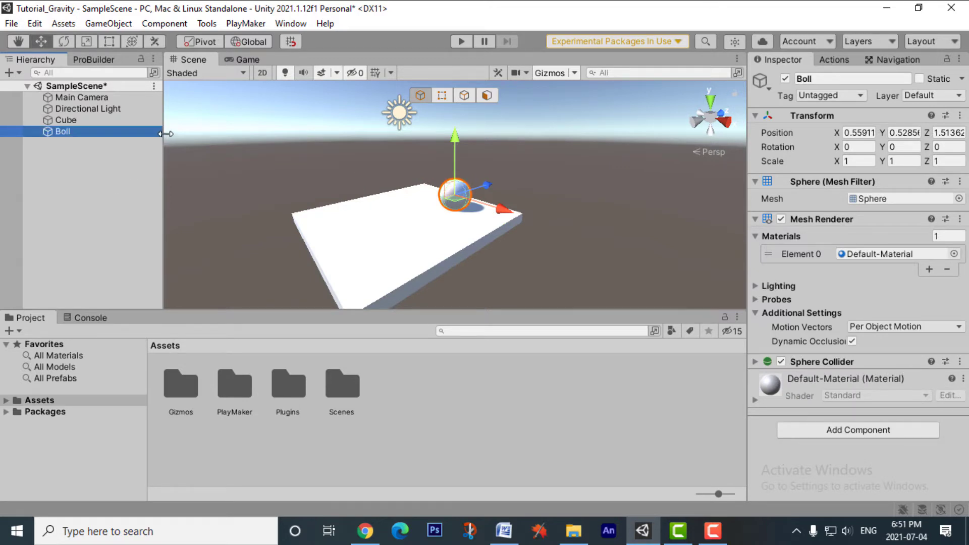
# Step: Reset Boll's transform and raise it above the slab to a Y position of about 0.63
pyautogui.keyDown('alt'); pyautogui.moveTo(282, 238); pyautogui.dragTo(354, 217); pyautogui.keyUp('alt')
pyautogui.rightClick(880, 115)
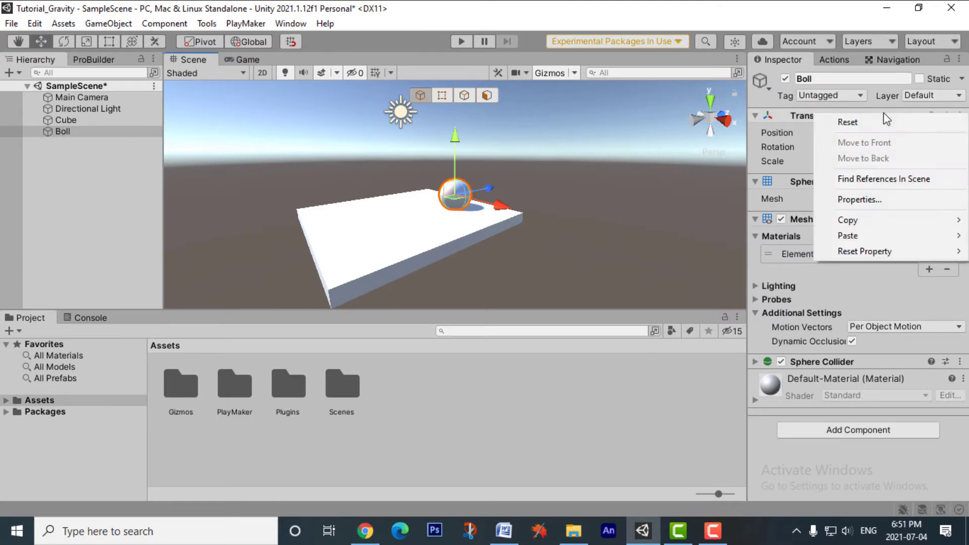
pyautogui.click(848, 122)
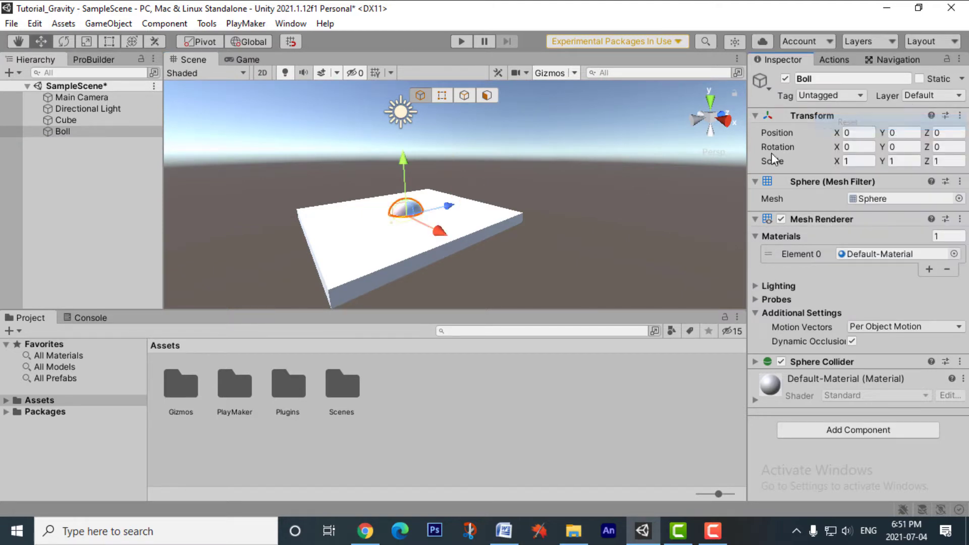
pyautogui.keyDown('alt'); pyautogui.moveTo(458, 169); pyautogui.dragTo(519, 168); pyautogui.keyUp('alt')
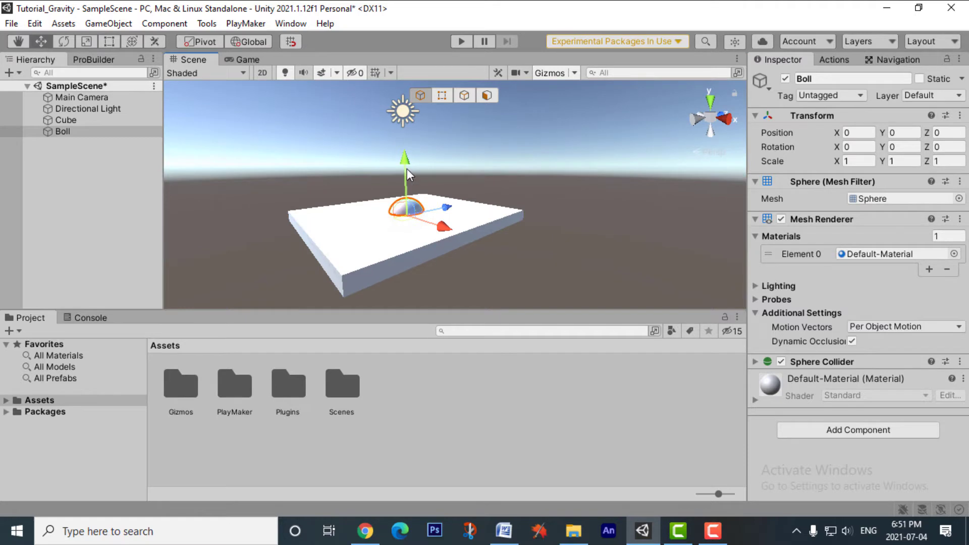
pyautogui.moveTo(403, 166); pyautogui.dragTo(404, 150)
pyautogui.keyDown('alt'); pyautogui.moveTo(473, 221); pyautogui.dragTo(452, 171); pyautogui.keyUp('alt')
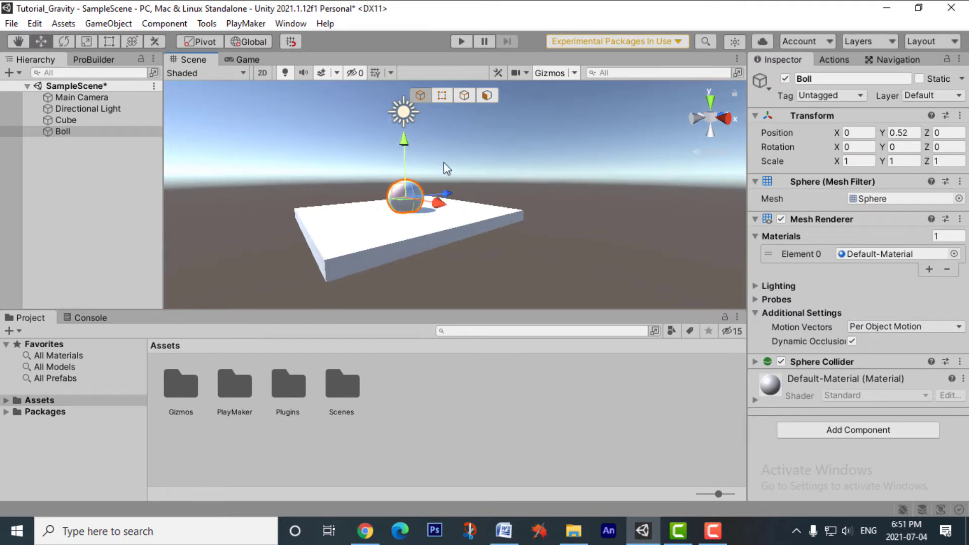
pyautogui.moveTo(407, 146); pyautogui.dragTo(408, 132)
pyautogui.keyDown('alt'); pyautogui.moveTo(556, 218); pyautogui.dragTo(586, 217); pyautogui.keyUp('alt')
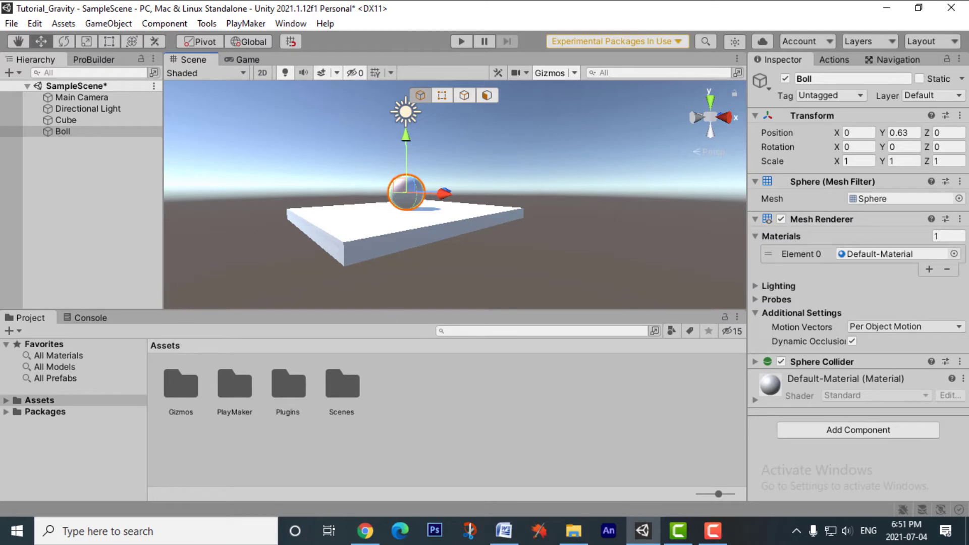
pyautogui.hotkey('alt', 'Tab')
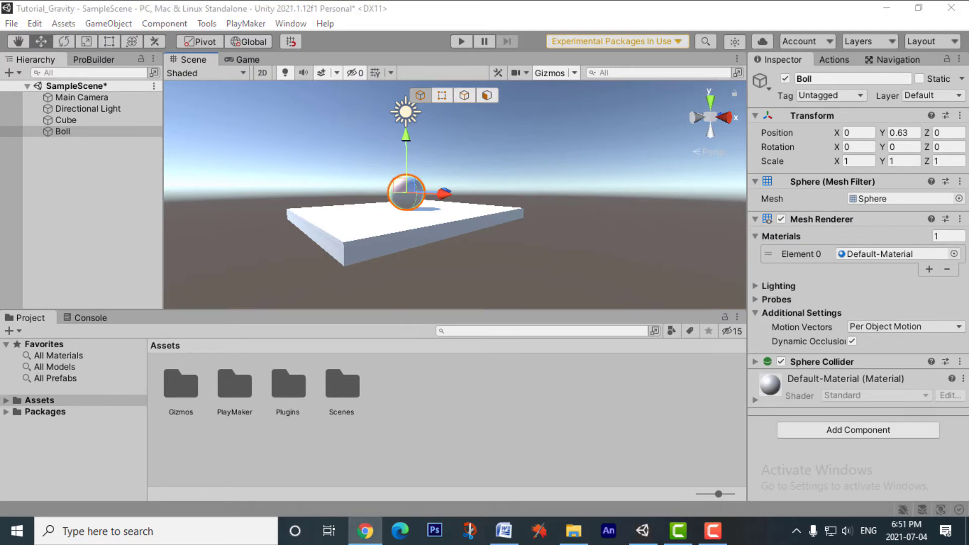
pyautogui.hotkey('alt', 'Tab')
pyautogui.moveTo(548, 215)
pyautogui.keyDown('alt'); pyautogui.mouseDown(button='right')
pyautogui.moveTo(520, 195)
pyautogui.moveTo(543, 216)
pyautogui.mouseUp(button='right'); pyautogui.keyUp('alt')
pyautogui.keyDown('alt'); pyautogui.moveTo(543, 216); pyautogui.dragTo(548, 245); pyautogui.keyUp('alt')
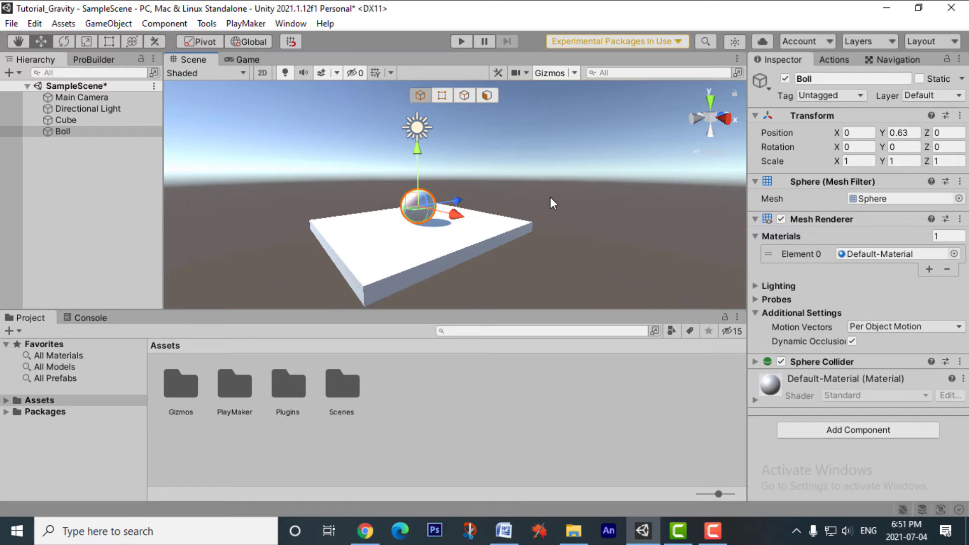
# Step: Open the PlayMaker Editor, dismiss its welcome window and dock the editor between Project and Console
pyautogui.click(256, 23)
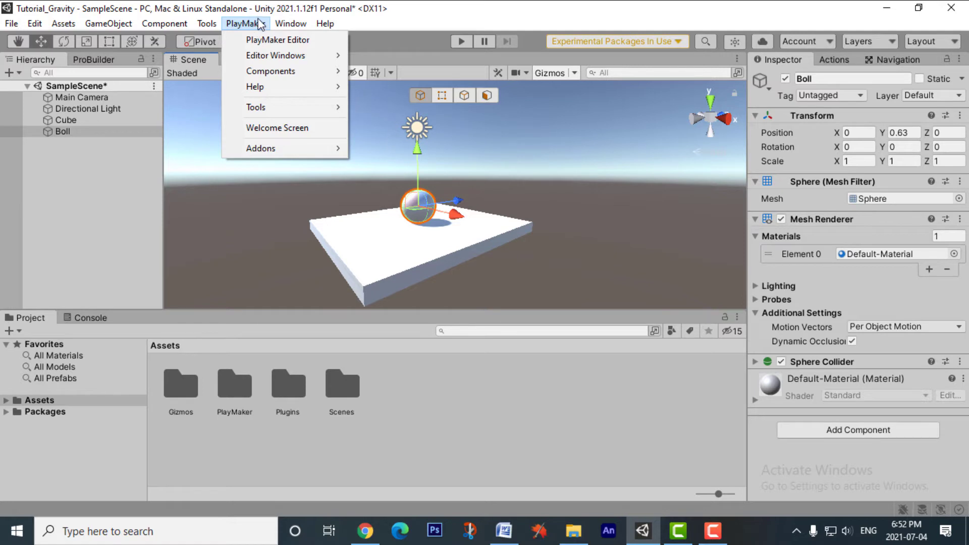
pyautogui.click(281, 43)
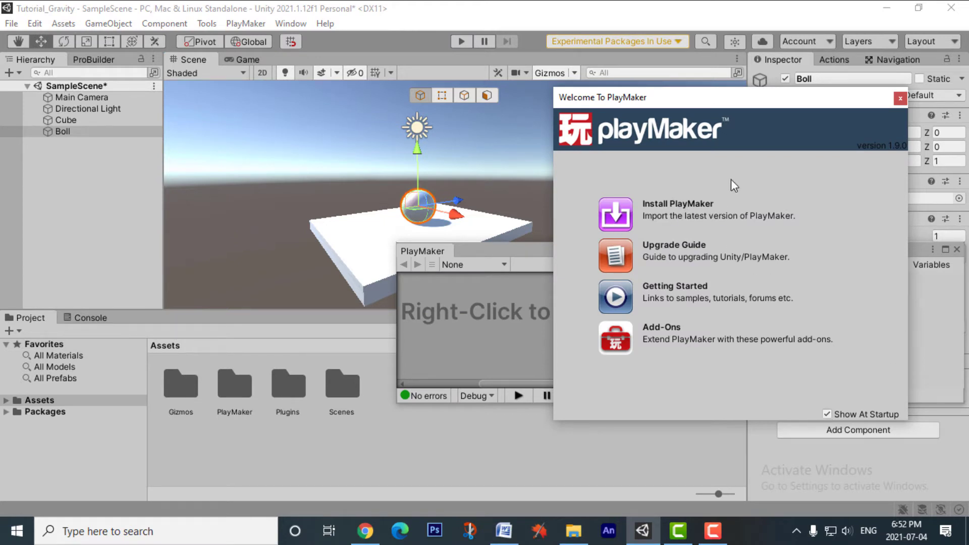
pyautogui.click(900, 99)
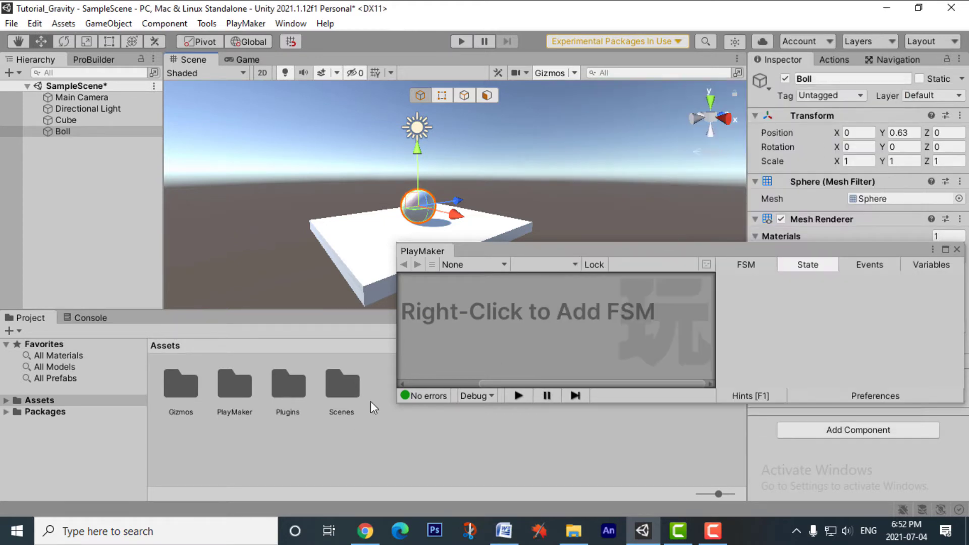
pyautogui.moveTo(424, 251); pyautogui.dragTo(77, 322)
# Step: Dock the Game view beside the Scene view so both are shown side by side
pyautogui.keyDown('alt'); pyautogui.moveTo(611, 219); pyautogui.dragTo(407, 265); pyautogui.keyUp('alt')
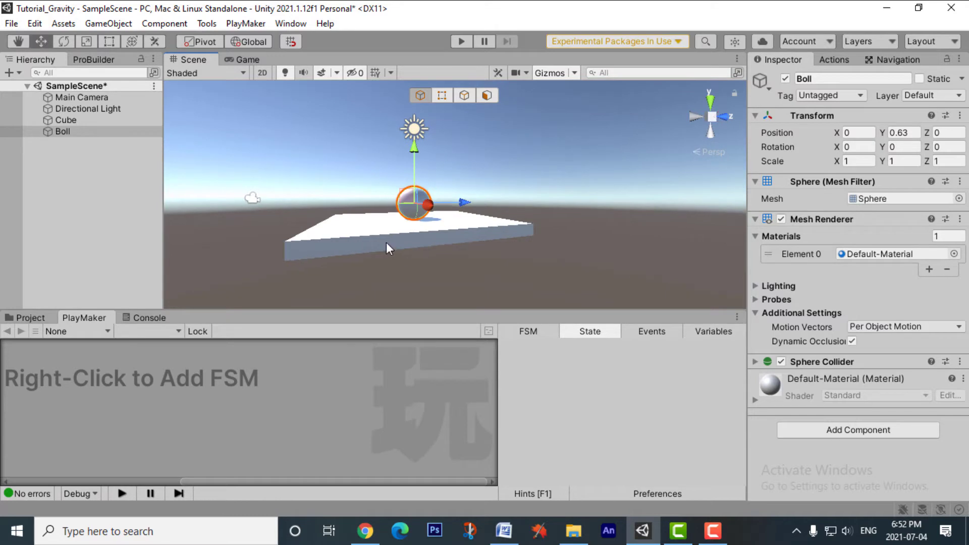
pyautogui.click(386, 241)
pyautogui.keyDown('alt'); pyautogui.moveTo(616, 191); pyautogui.dragTo(601, 188); pyautogui.keyUp('alt')
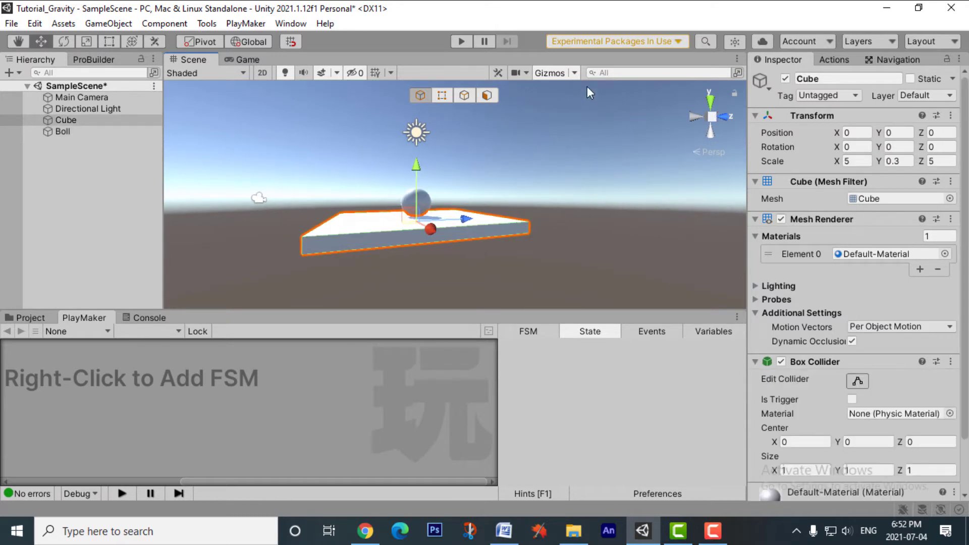
pyautogui.click(250, 56)
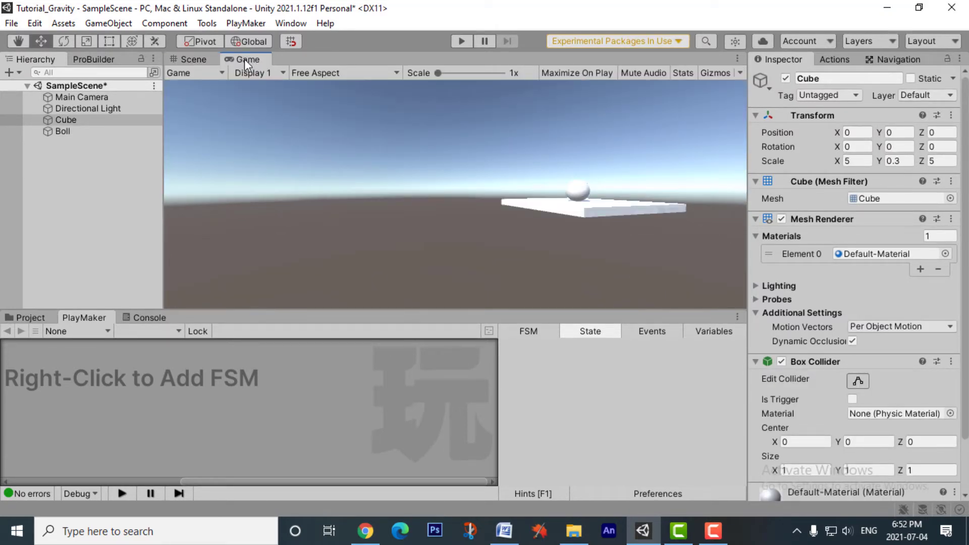
pyautogui.moveTo(247, 59); pyautogui.dragTo(340, 72)
pyautogui.moveTo(357, 161); pyautogui.dragTo(440, 174)
# Step: Frame the ball and slab closely in the scene and align the Main Camera with that view
pyautogui.keyDown('alt'); pyautogui.moveTo(374, 259); pyautogui.dragTo(367, 333, button='right'); pyautogui.keyUp('alt')
pyautogui.keyDown('alt'); pyautogui.moveTo(324, 333); pyautogui.dragTo(396, 335); pyautogui.keyUp('alt')
pyautogui.keyDown('alt'); pyautogui.moveTo(397, 335); pyautogui.dragTo(370, 312, button='right'); pyautogui.keyUp('alt')
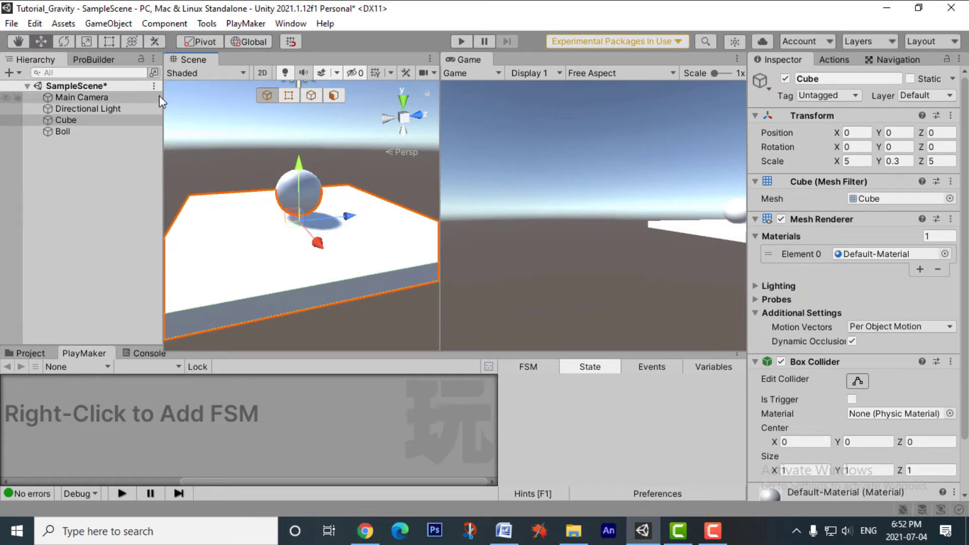
pyautogui.click(117, 99)
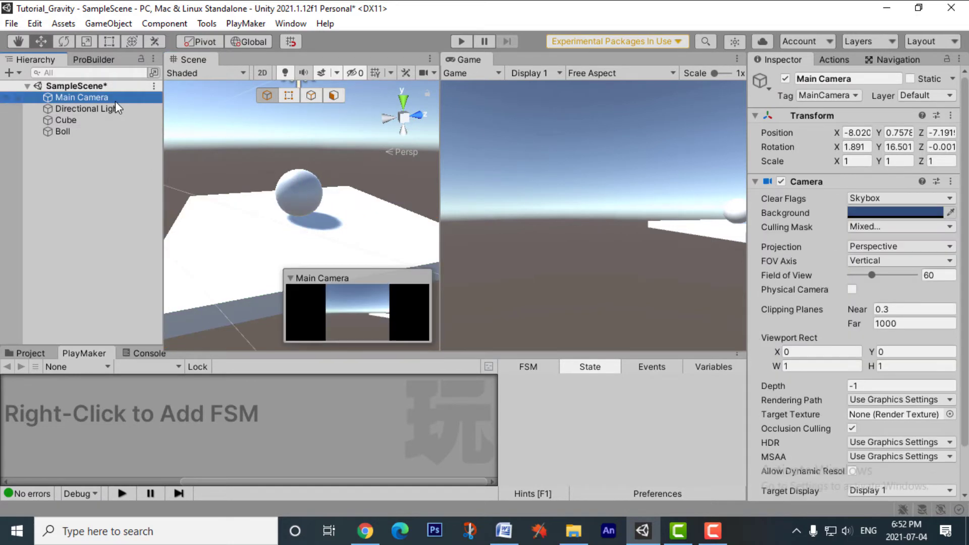
pyautogui.click(115, 23)
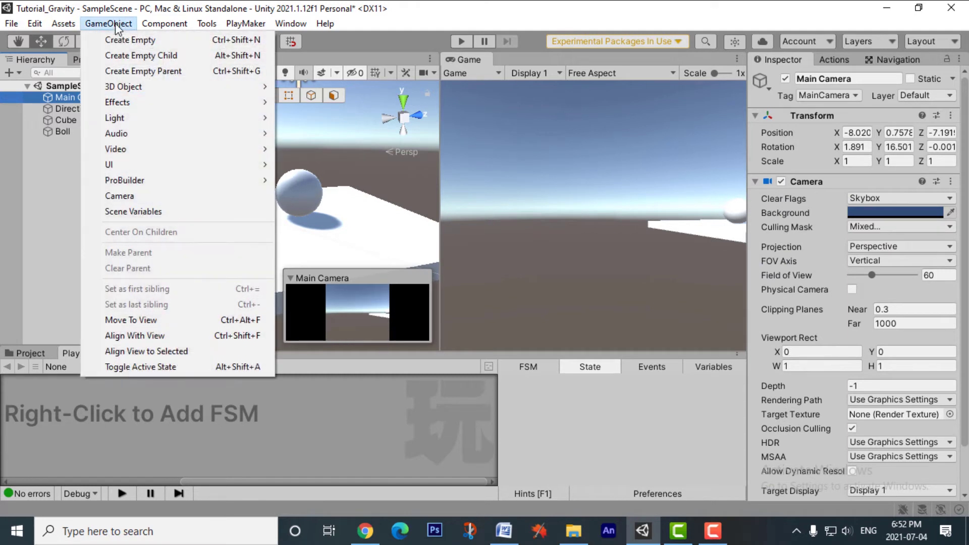
pyautogui.click(133, 337)
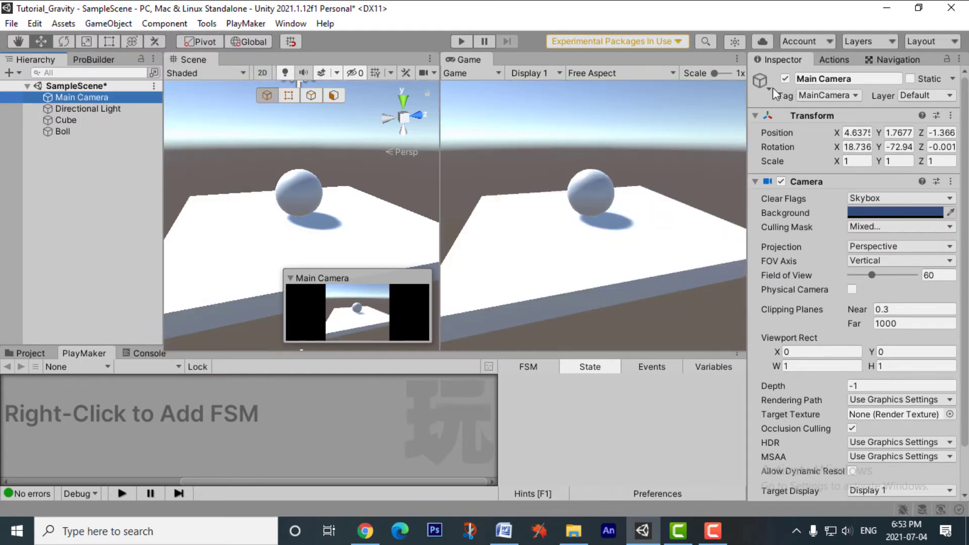
pyautogui.click(614, 279)
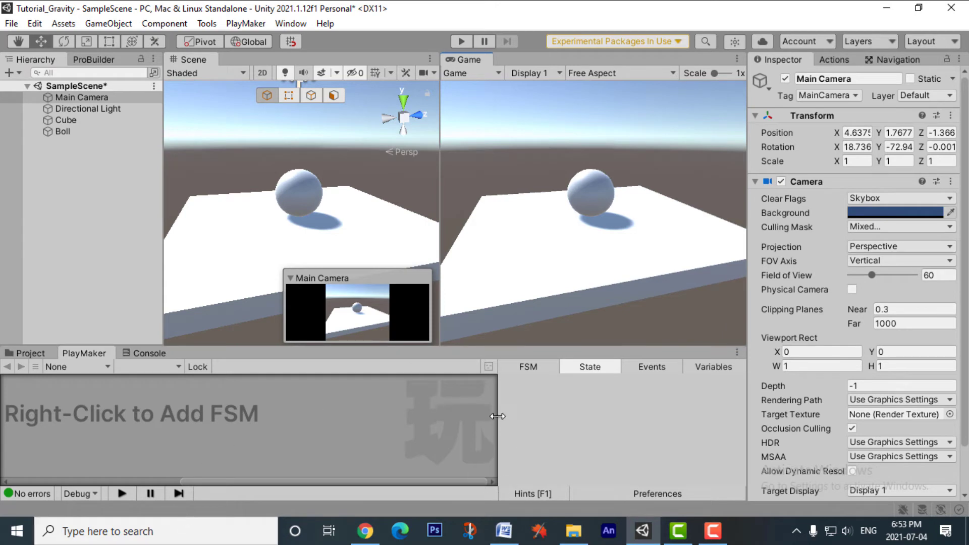
# Step: Create a new material in the project's Assets folder
pyautogui.click(30, 353)
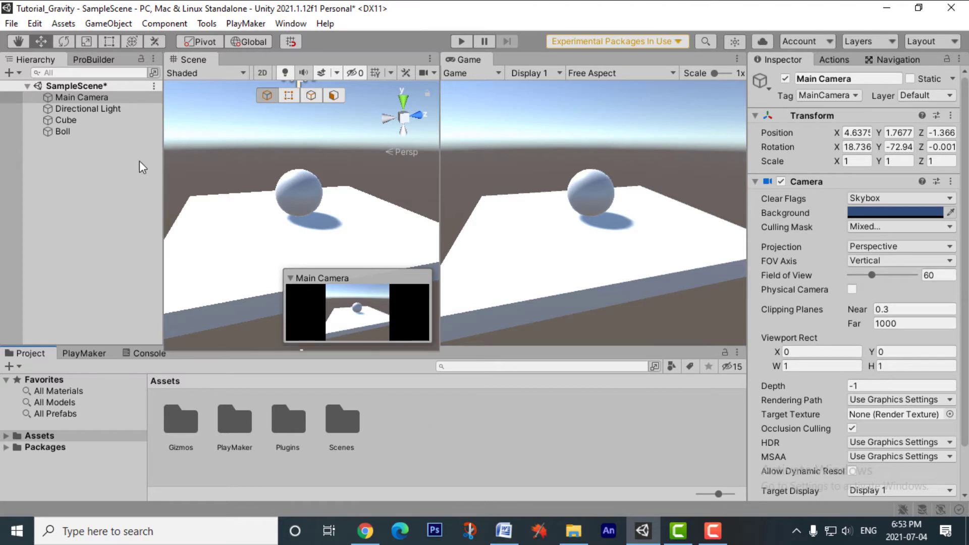
pyautogui.click(86, 120)
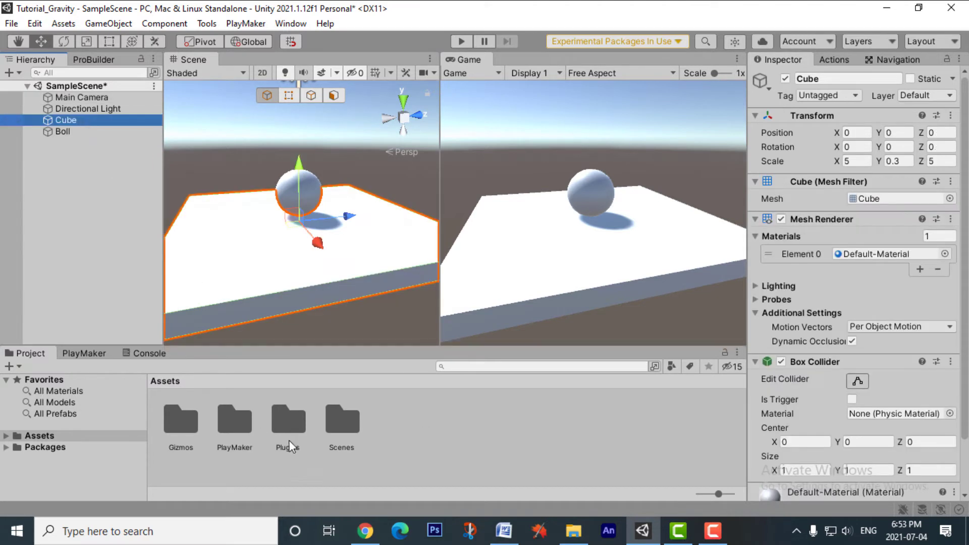
pyautogui.click(438, 418)
pyautogui.rightClick(438, 418)
pyautogui.moveTo(486, 67)
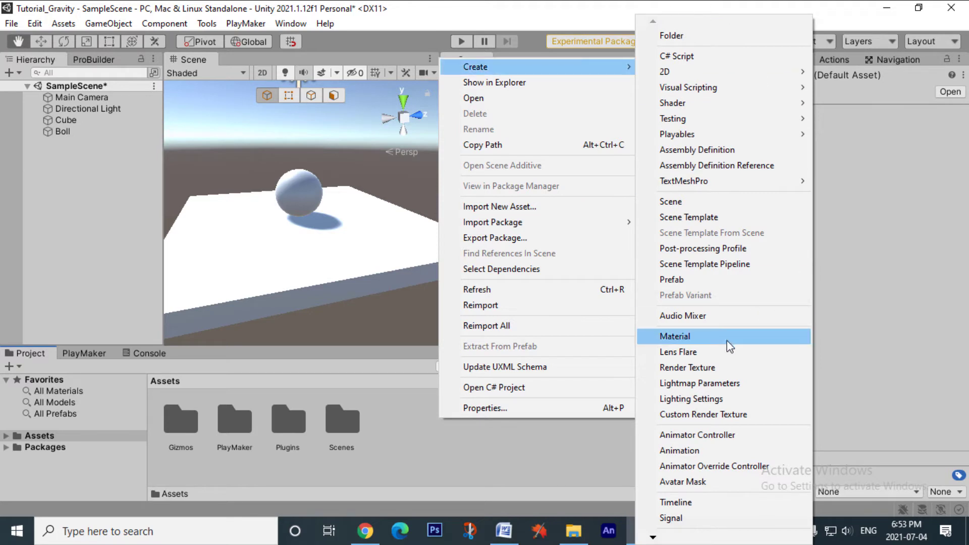
pyautogui.click(675, 337)
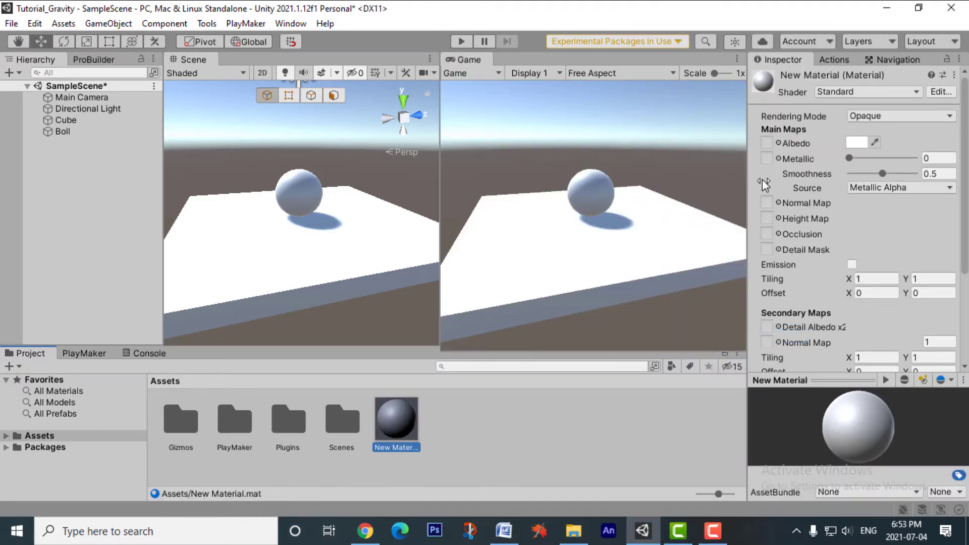
# Step: Set the new material's albedo to a dark reddish grey, about 746161, and apply it to the cube
pyautogui.click(854, 143)
pyautogui.moveTo(851, 258)
pyautogui.mouseDown()
pyautogui.moveTo(847, 285)
pyautogui.moveTo(856, 261)
pyautogui.mouseUp()
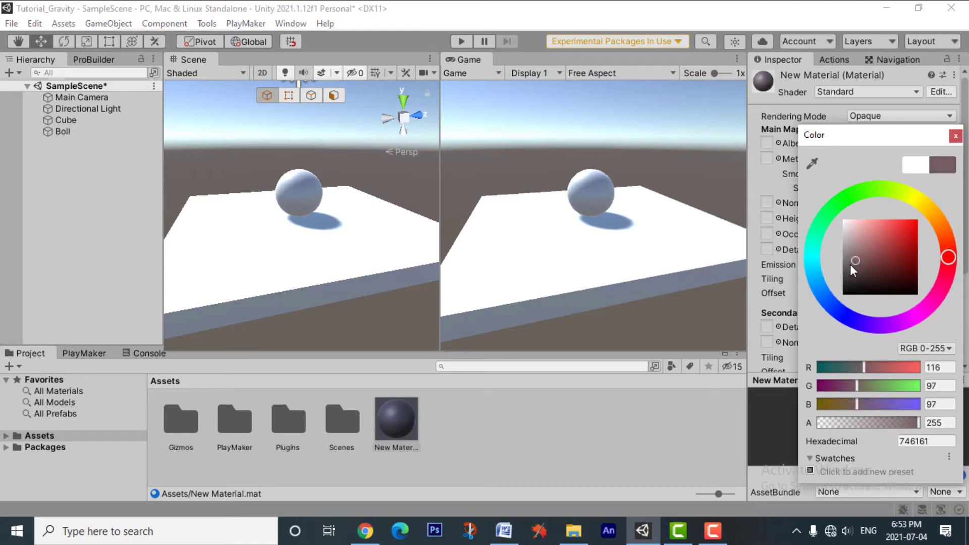
pyautogui.moveTo(392, 436); pyautogui.dragTo(323, 247)
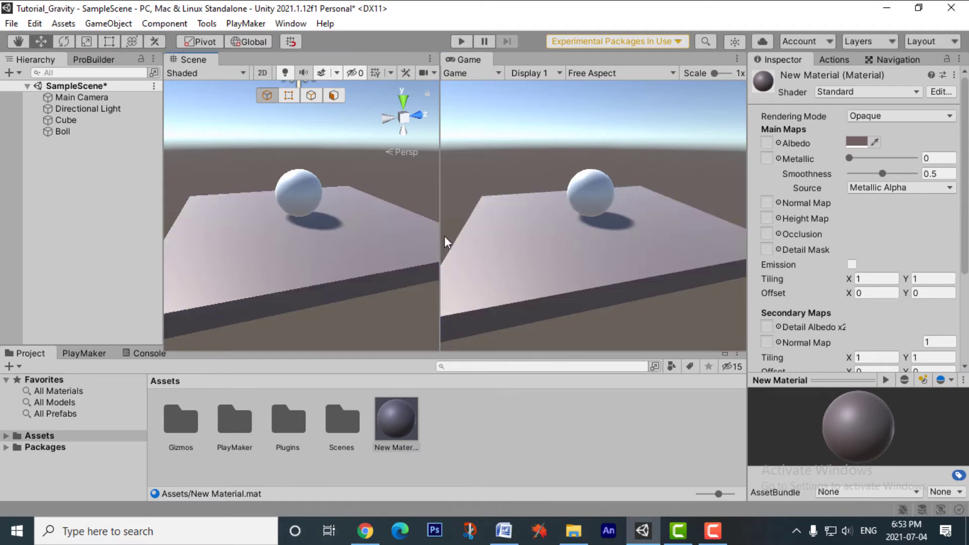
# Step: Select the cube and add a new FSM to it in the PlayMaker editor
pyautogui.click(303, 202)
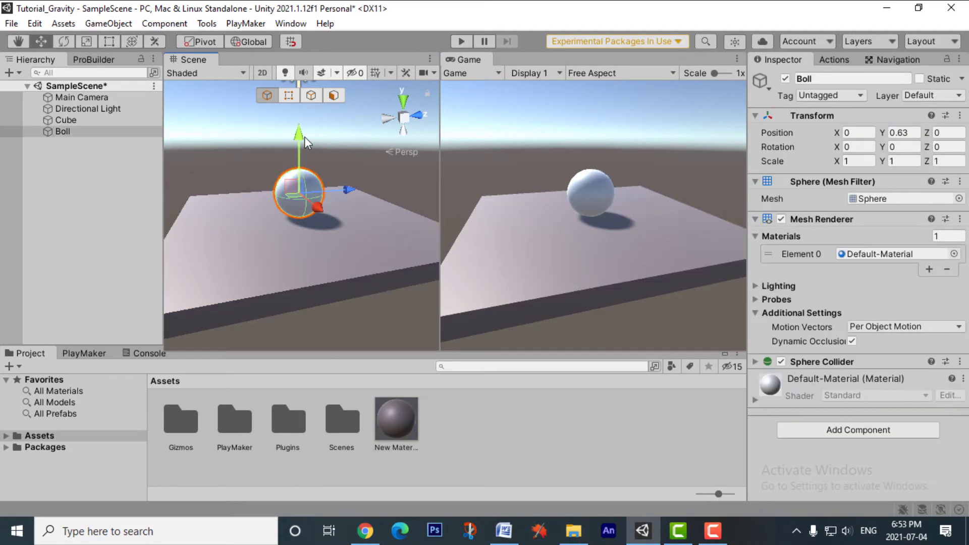
pyautogui.click(396, 421)
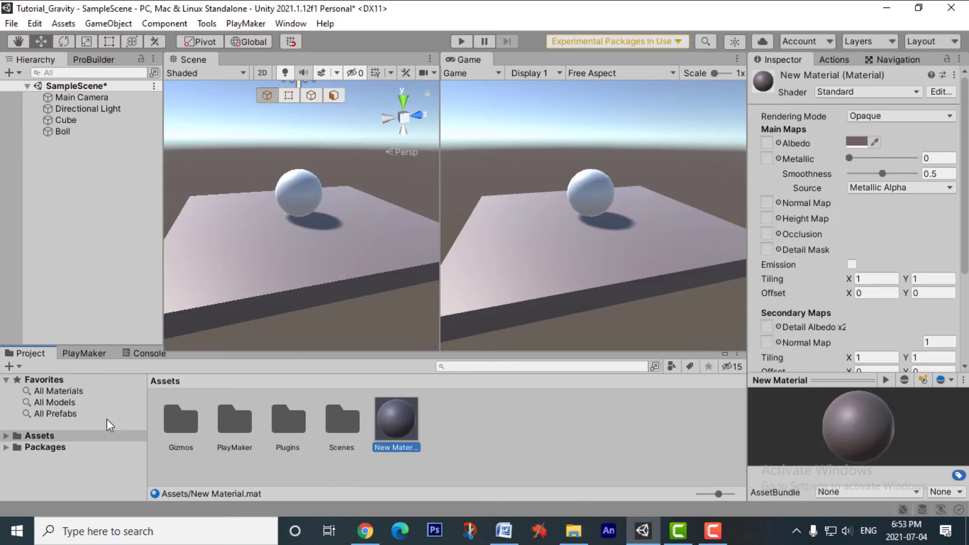
pyautogui.click(89, 355)
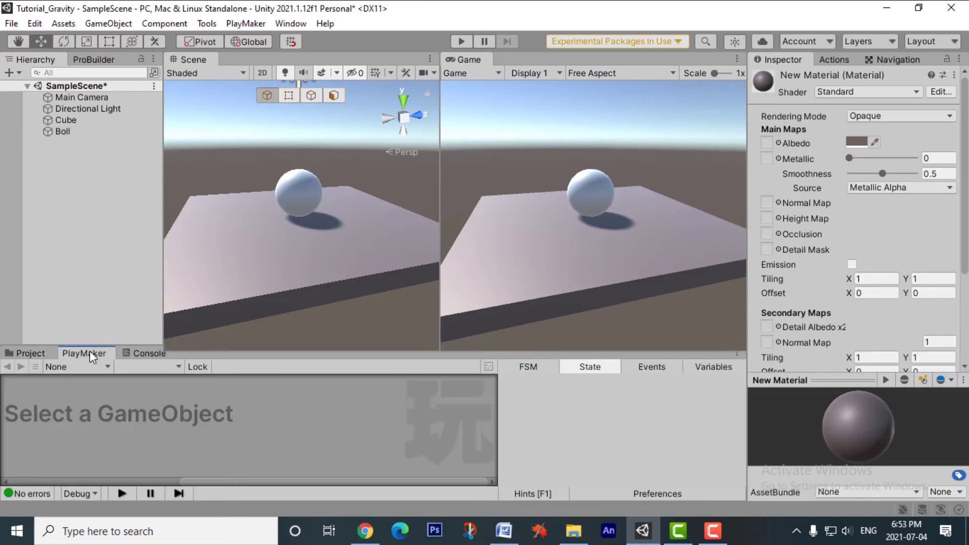
pyautogui.click(337, 244)
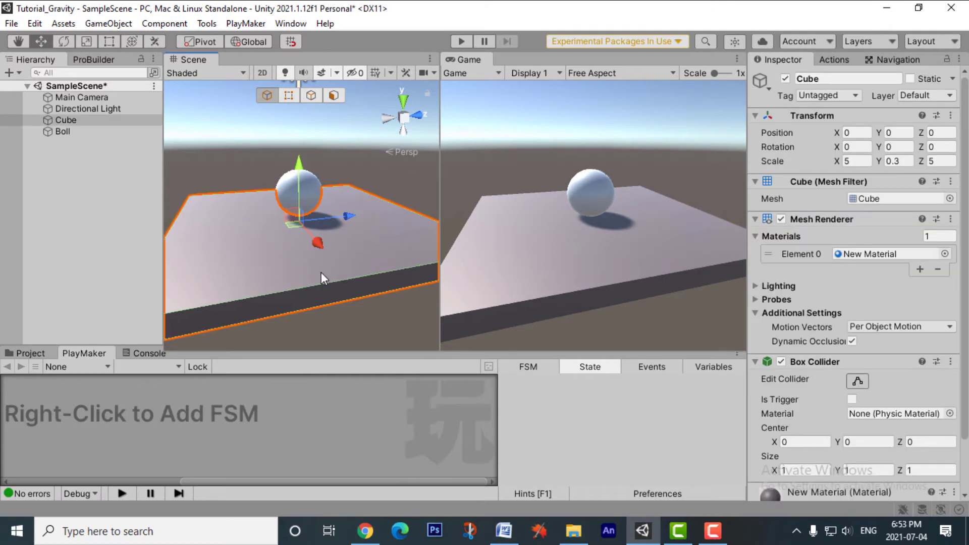
pyautogui.scroll(1, 359, 310)
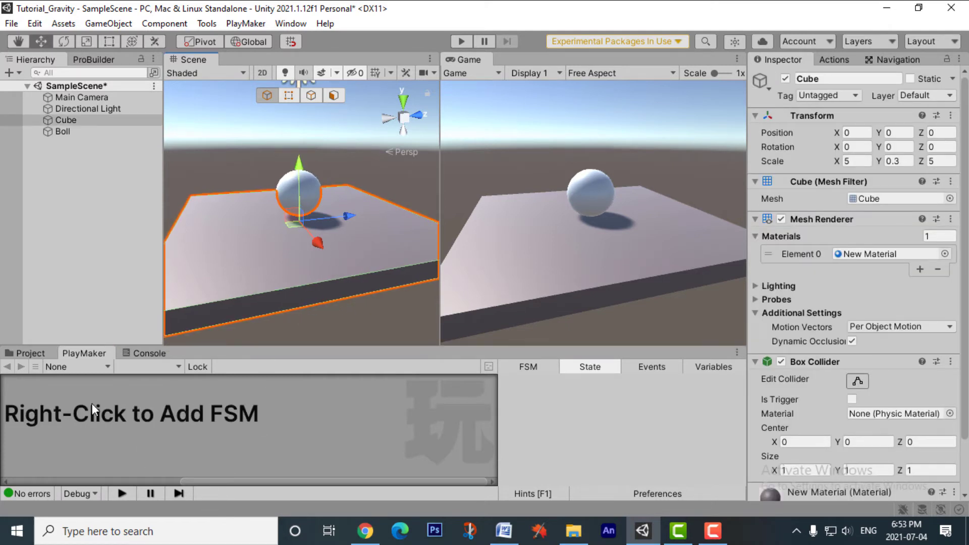
pyautogui.rightClick(125, 389)
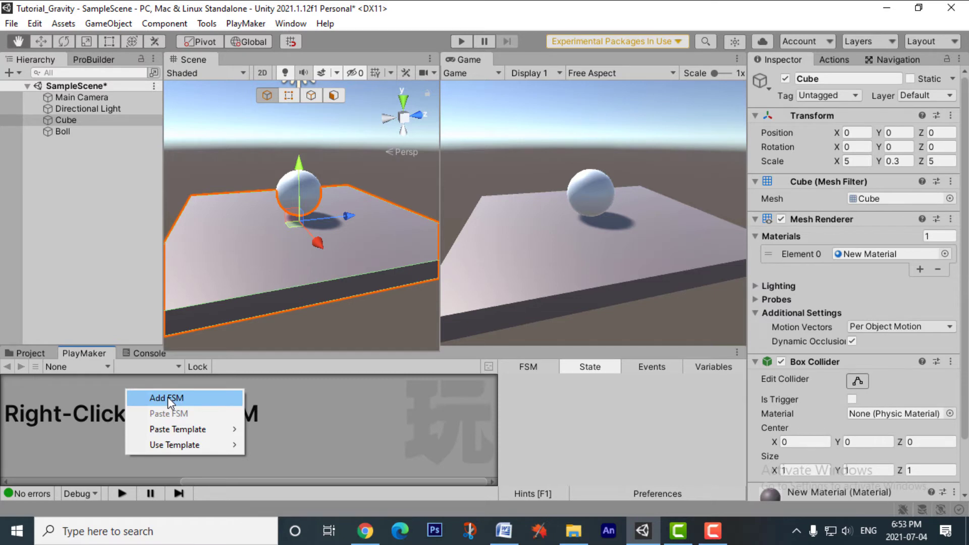
pyautogui.click(168, 397)
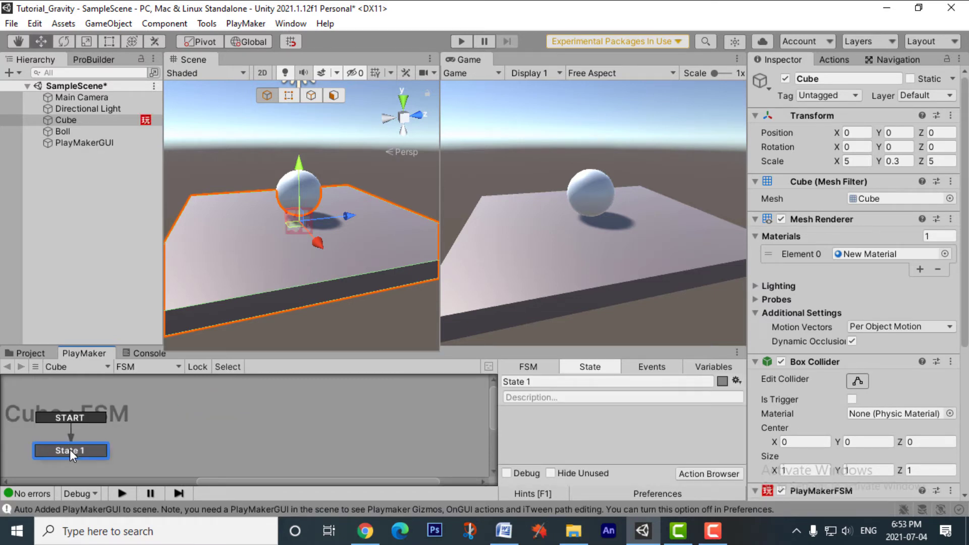
# Step: Rename the cube FSM's start state to Initstate and add a MOUSE UP system event transition to it
pyautogui.click(552, 382)
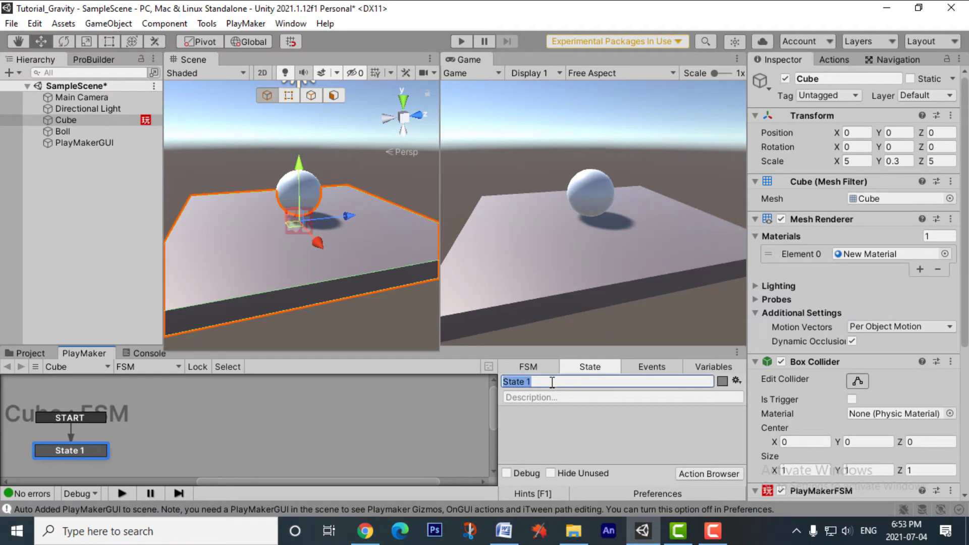
pyautogui.write('Initstate')
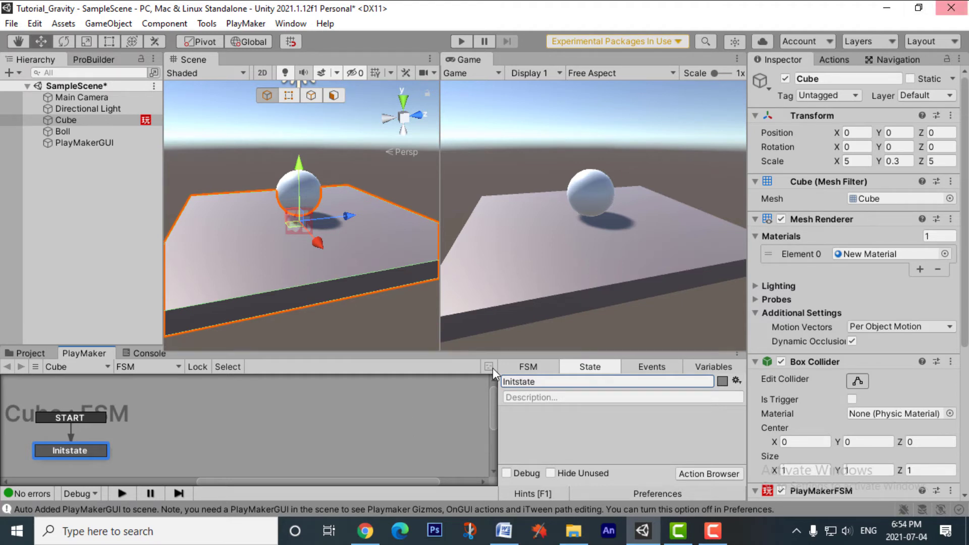
pyautogui.click(86, 453)
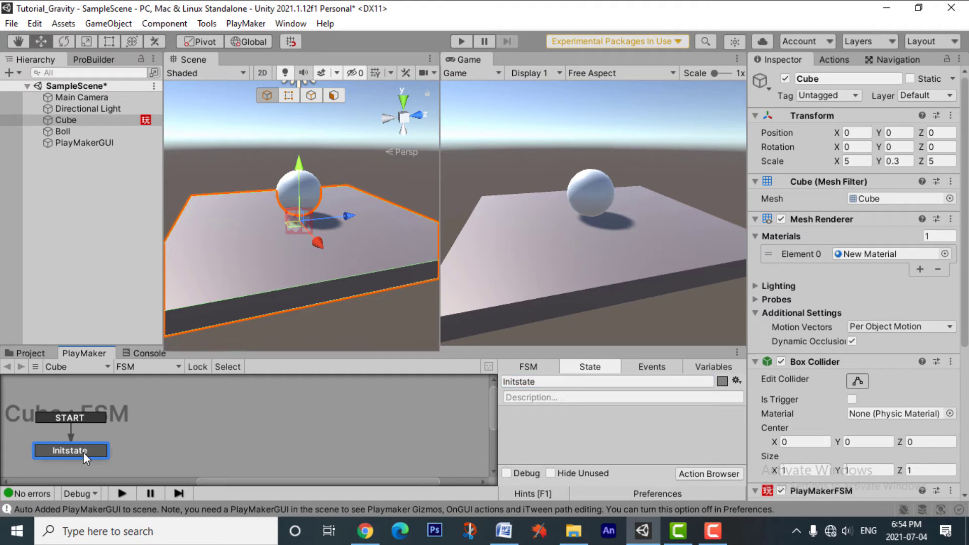
pyautogui.rightClick(79, 450)
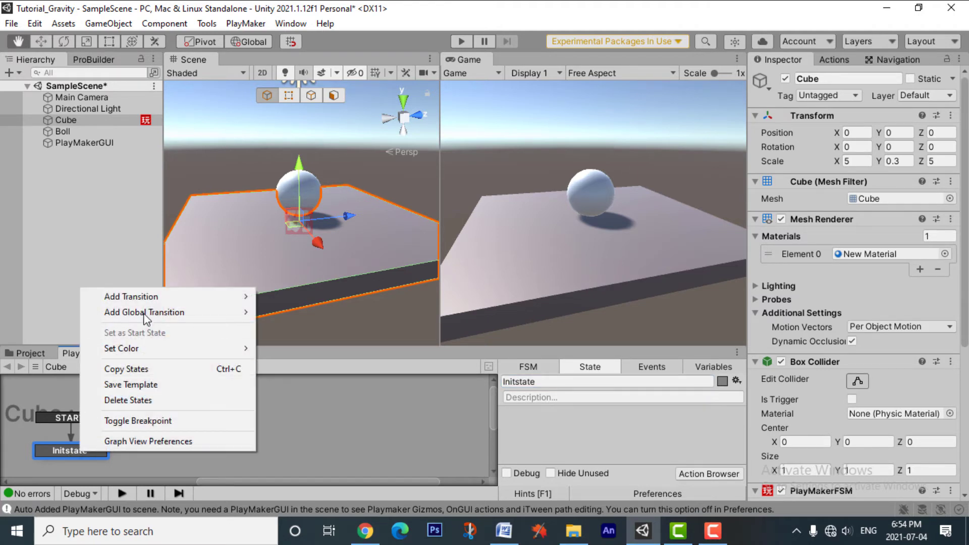
pyautogui.moveTo(168, 301)
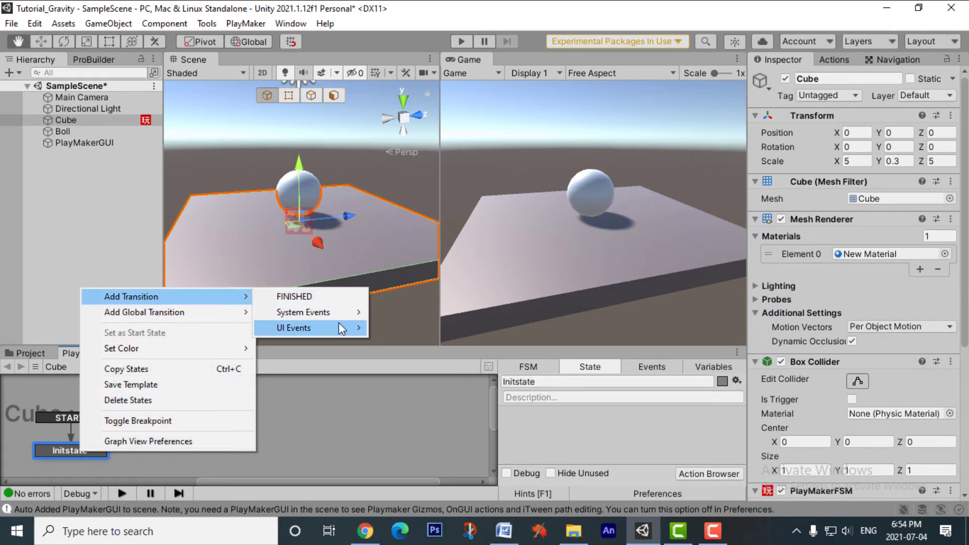
pyautogui.moveTo(349, 322)
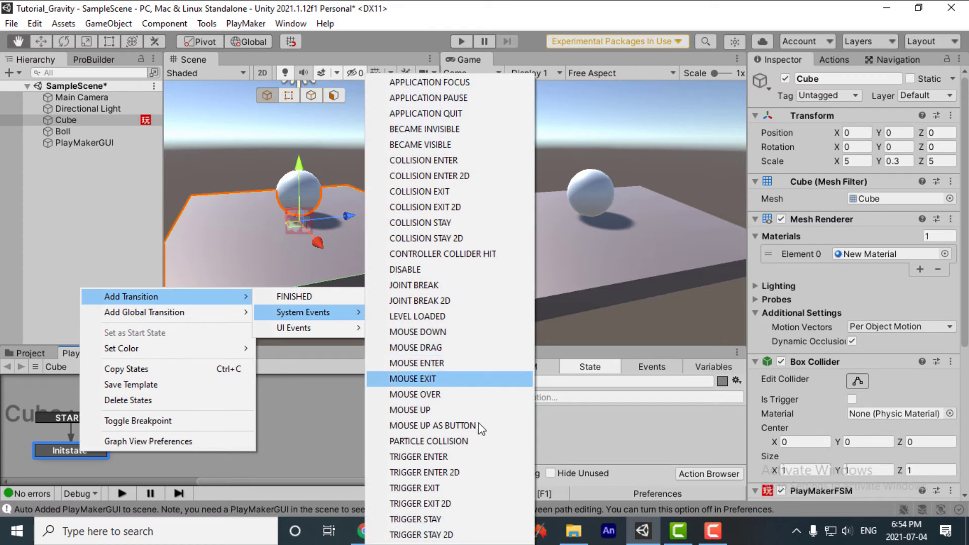
pyautogui.click(449, 412)
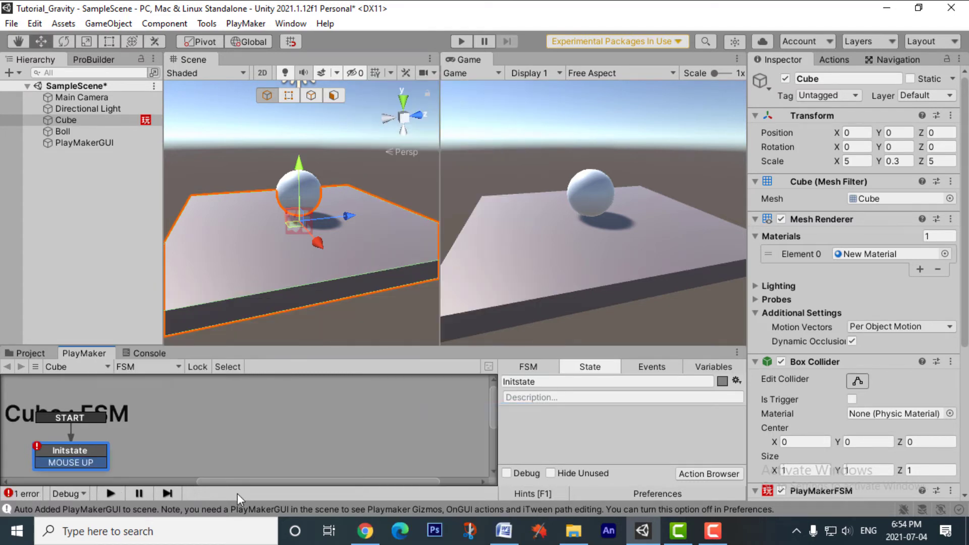
# Step: Add a second state beside Initstate and give it the GameObject action Add Component
pyautogui.rightClick(186, 409)
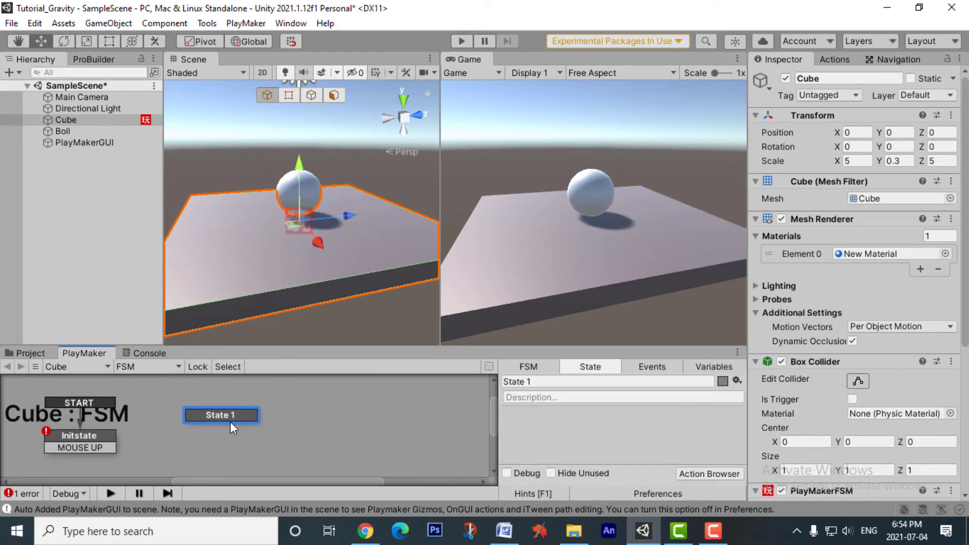
pyautogui.moveTo(240, 418)
pyautogui.mouseDown()
pyautogui.moveTo(260, 426)
pyautogui.moveTo(247, 426)
pyautogui.mouseUp()
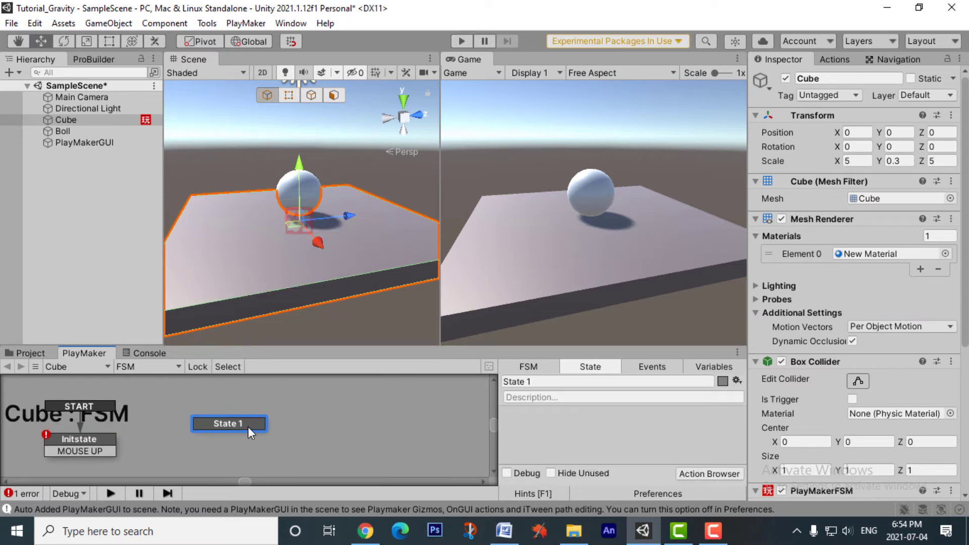
pyautogui.click(725, 477)
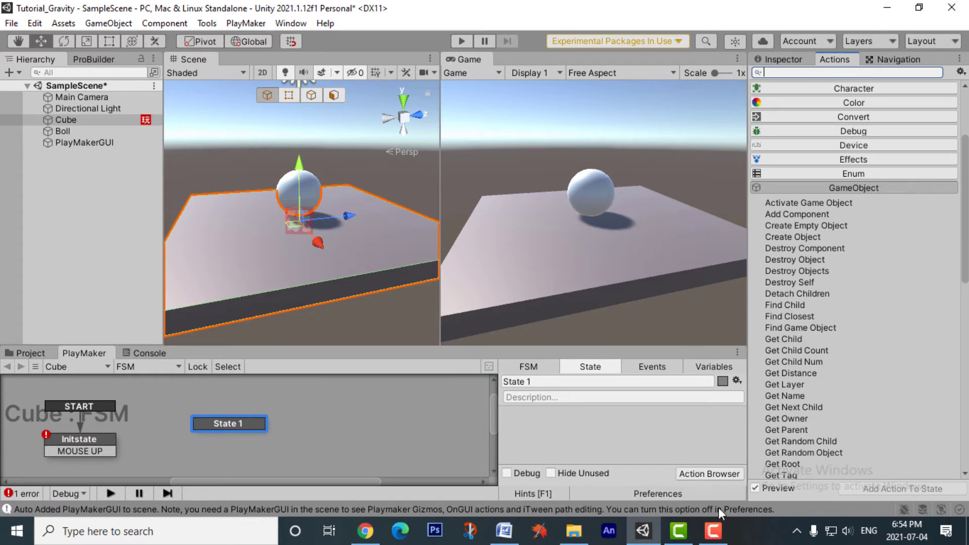
pyautogui.scroll(5, 912, 121)
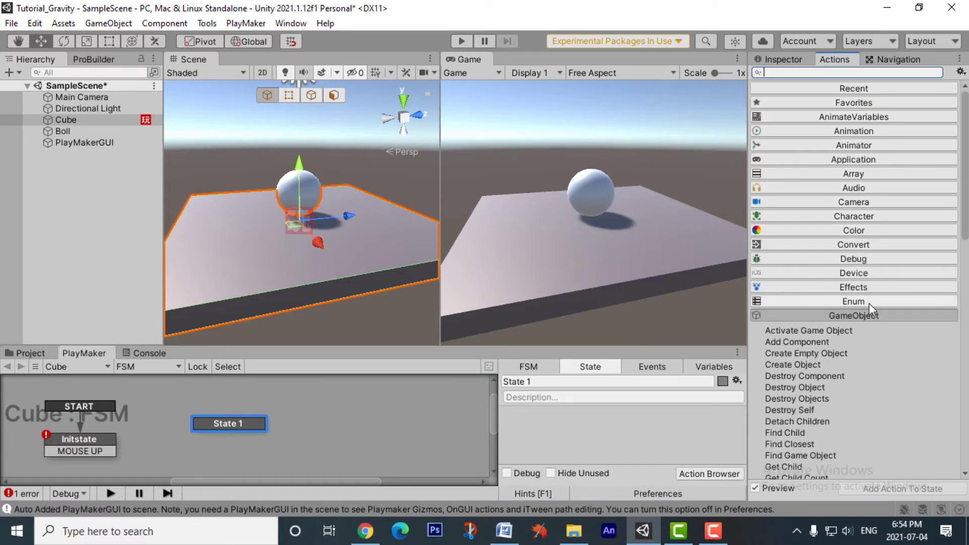
pyautogui.scroll(-1, 881, 343)
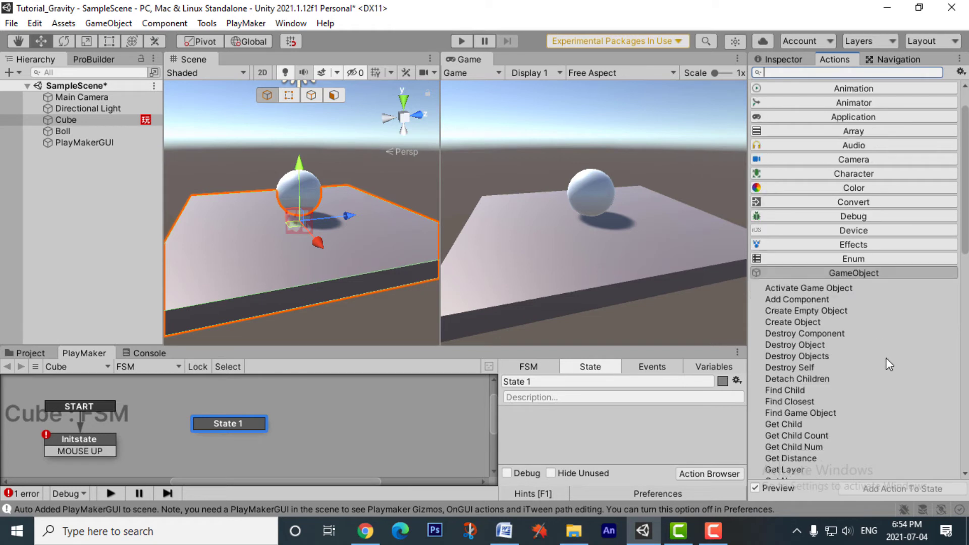
pyautogui.click(816, 300)
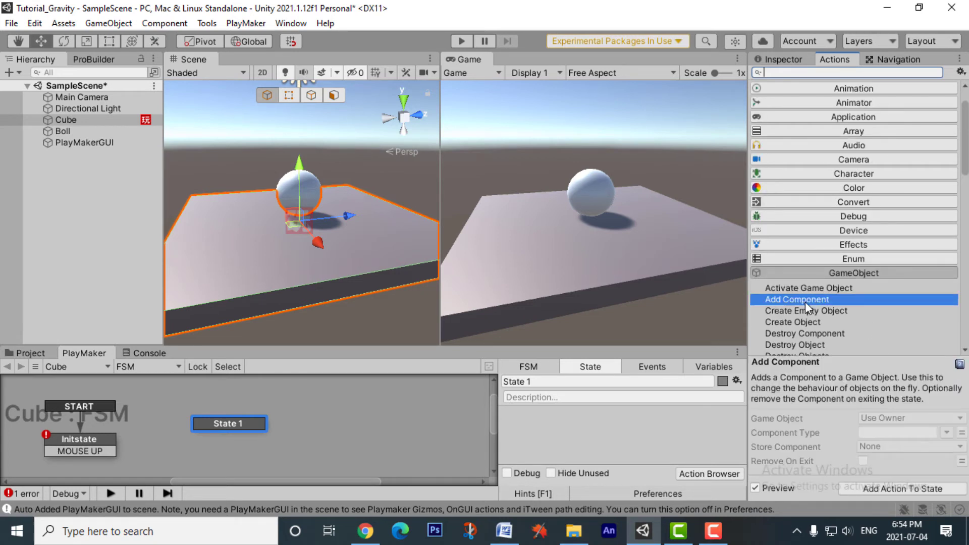
pyautogui.click(922, 489)
pyautogui.moveTo(222, 422); pyautogui.dragTo(229, 443)
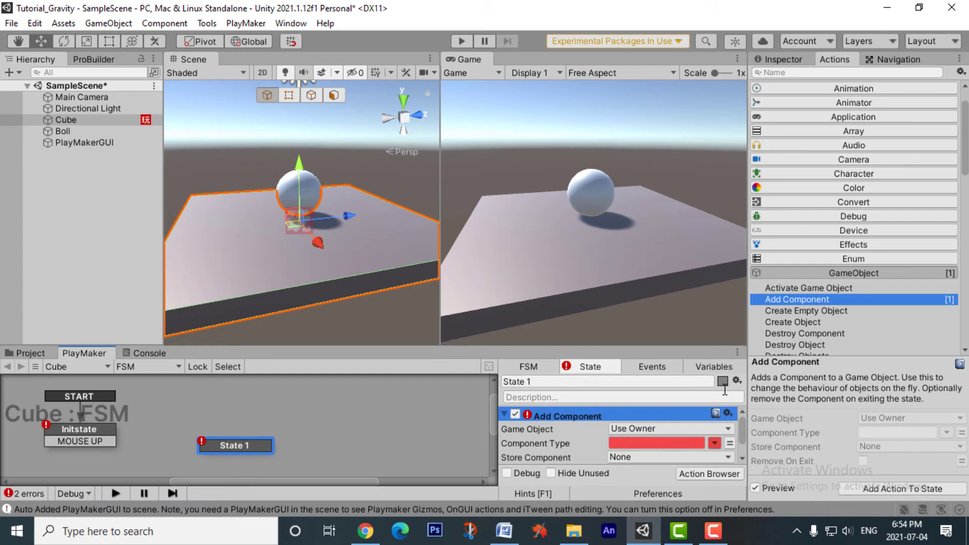
# Step: Set the Add Component action to a specified game object and choose Boll from the scene
pyautogui.click(729, 428)
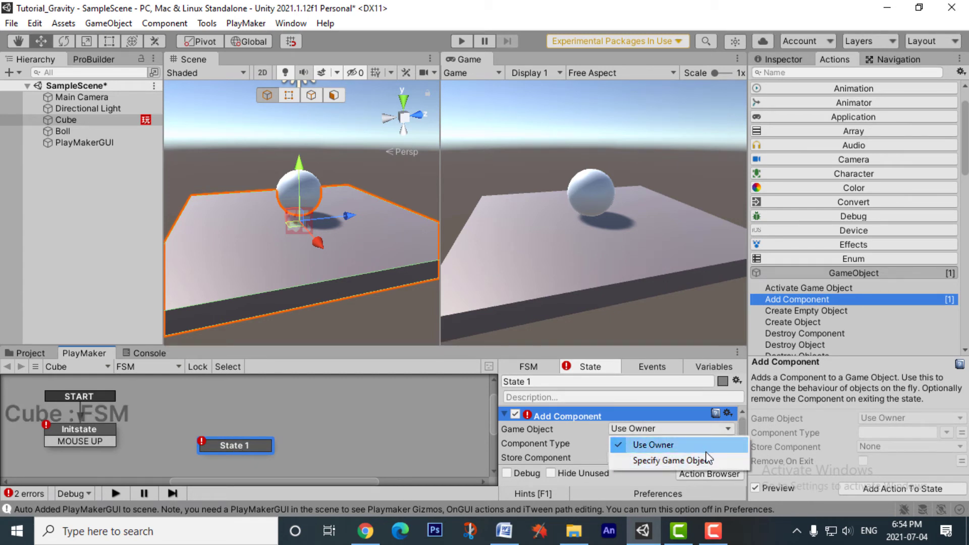
pyautogui.click(677, 459)
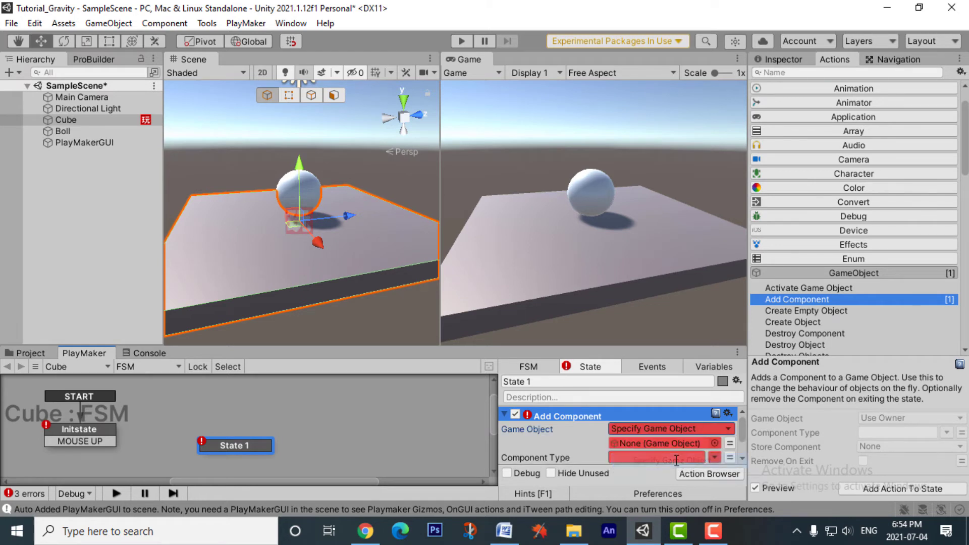
pyautogui.click(712, 444)
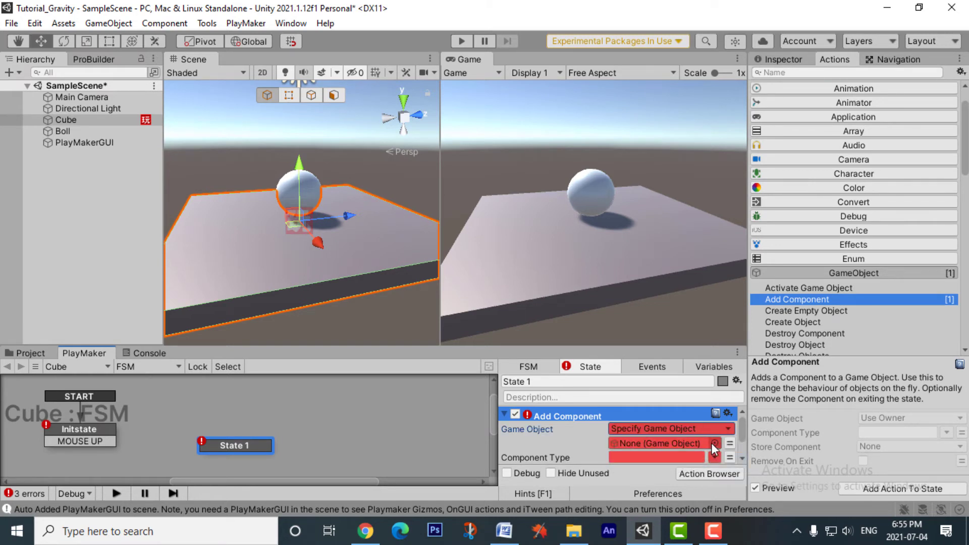
pyautogui.click(643, 281)
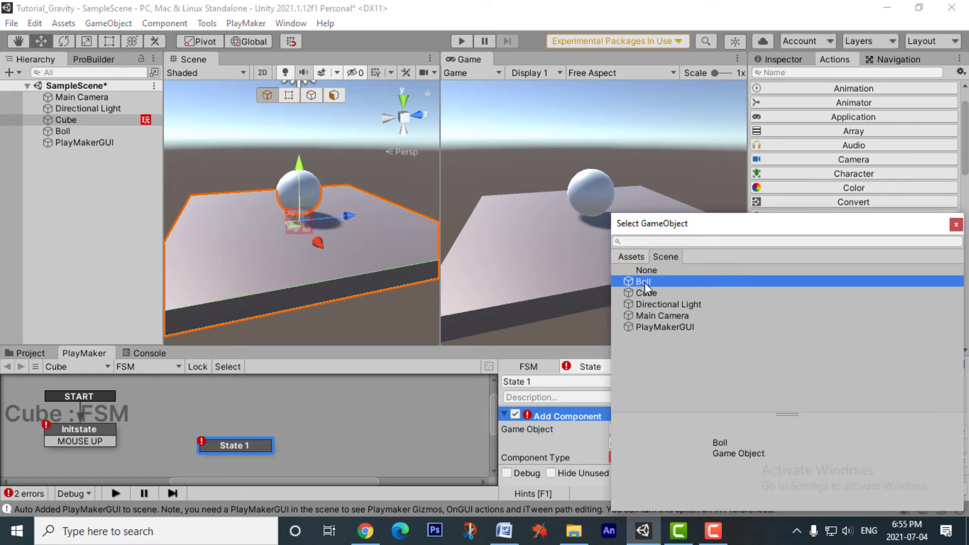
pyautogui.click(957, 224)
# Step: Set the action's component type to UnityEngine Rigidbody
pyautogui.scroll(-2, 624, 438)
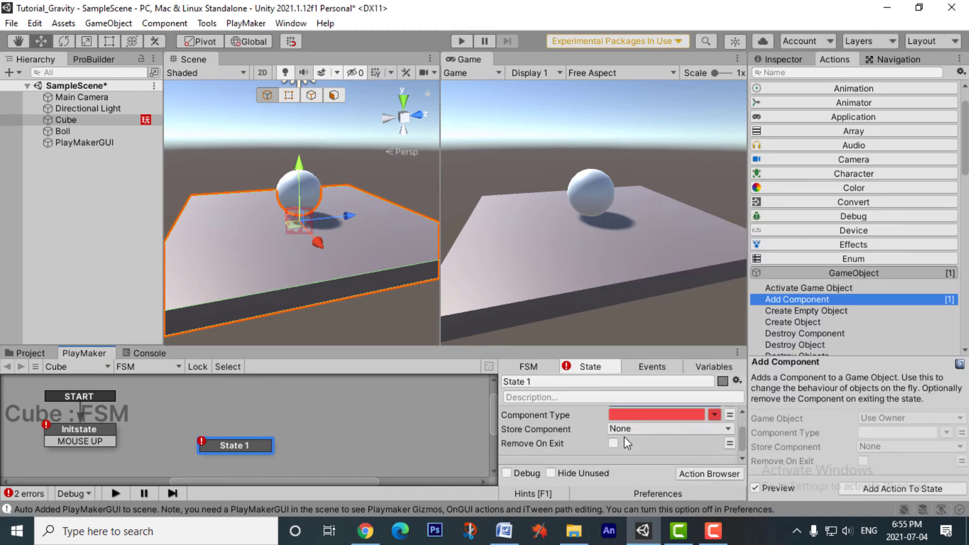
pyautogui.click(714, 414)
pyautogui.moveTo(773, 411)
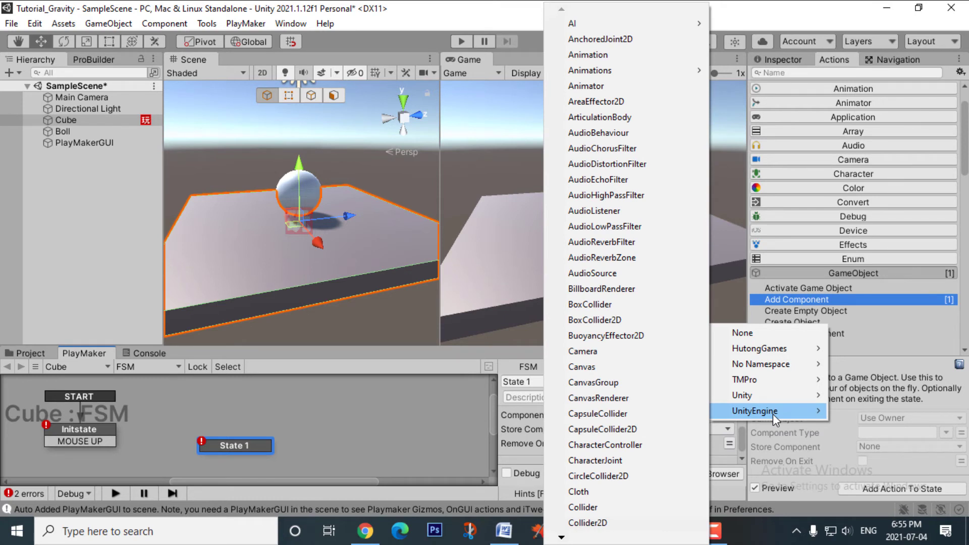
pyautogui.moveTo(564, 540)
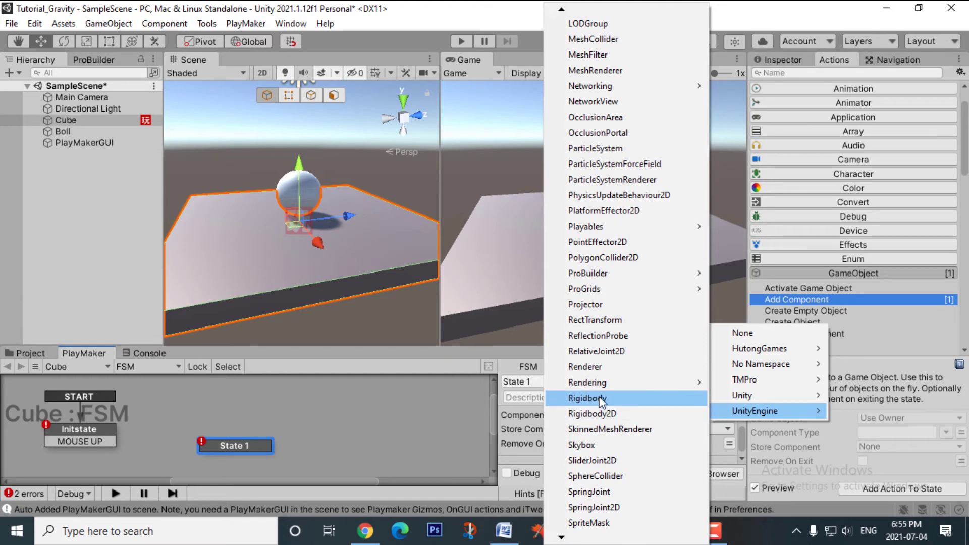
pyautogui.click(599, 398)
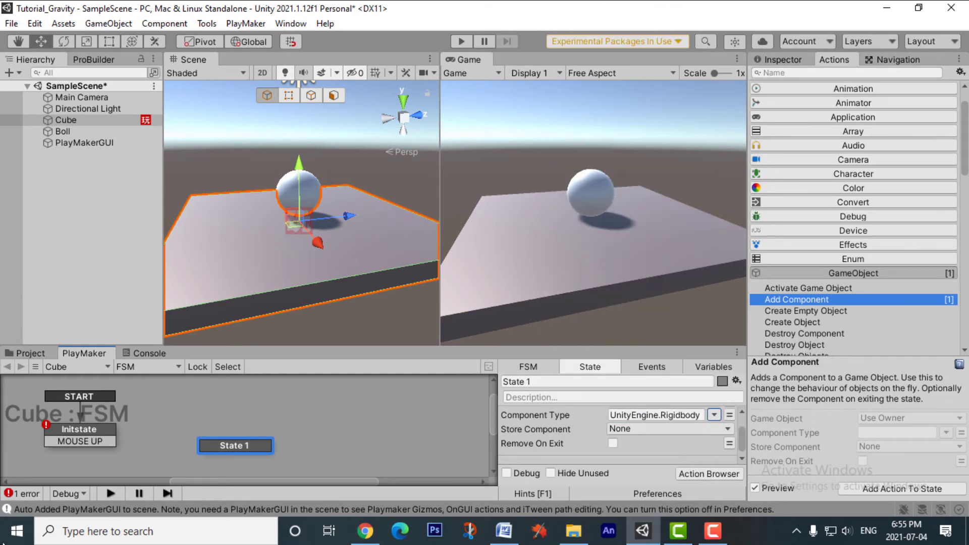
# Step: Move State 1 closer to Initstate and connect the MOUSE UP transition to it
pyautogui.moveTo(228, 455); pyautogui.dragTo(206, 439)
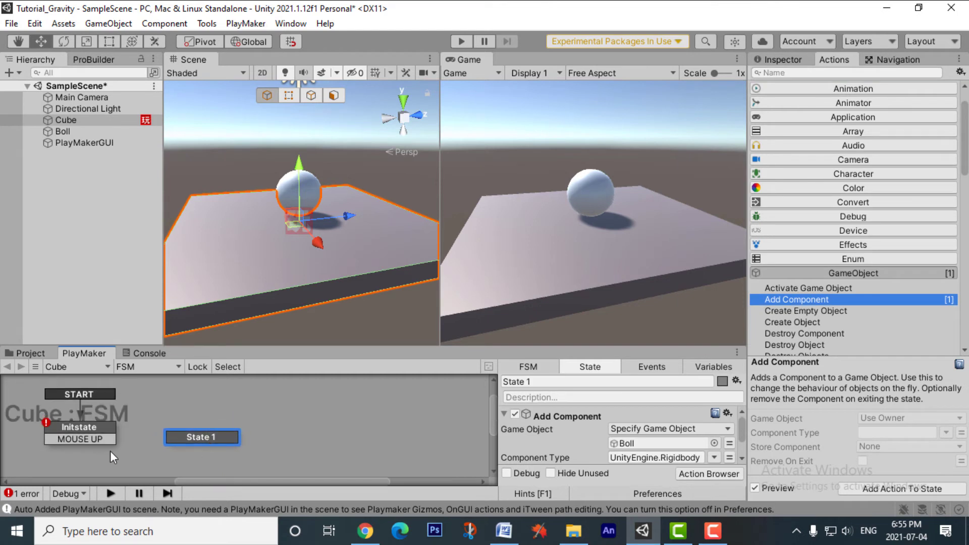
pyautogui.moveTo(106, 440); pyautogui.dragTo(186, 443)
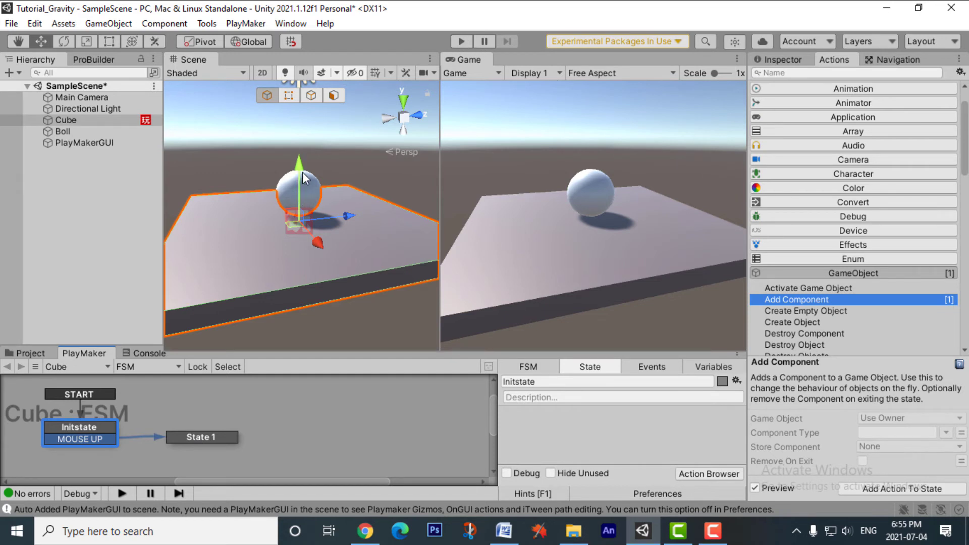
# Step: Raise the ball high above the slab and run the scene to test the cube's FSM
pyautogui.moveTo(302, 173); pyautogui.dragTo(319, 96)
pyautogui.hotkey('ctrl', 'z')
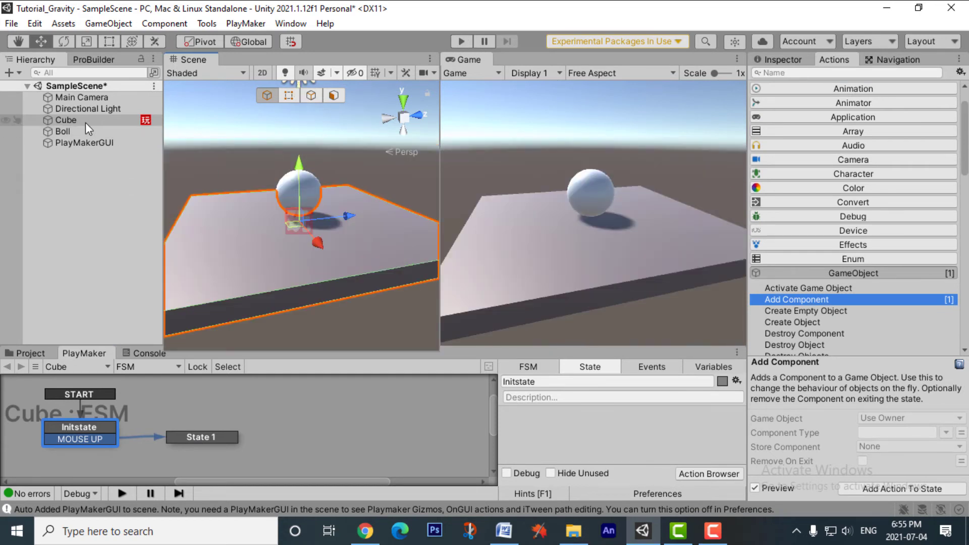
pyautogui.click(80, 131)
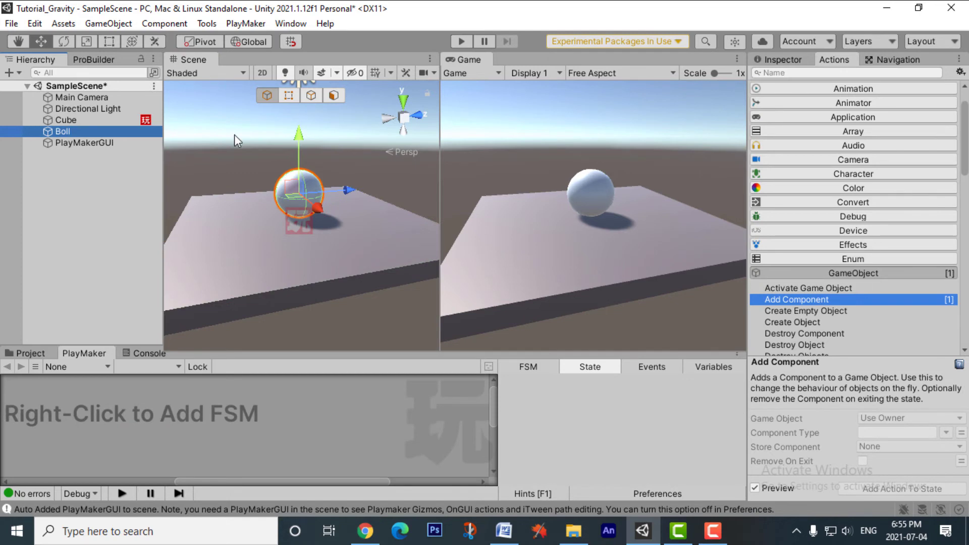
pyautogui.moveTo(299, 129); pyautogui.dragTo(308, 55)
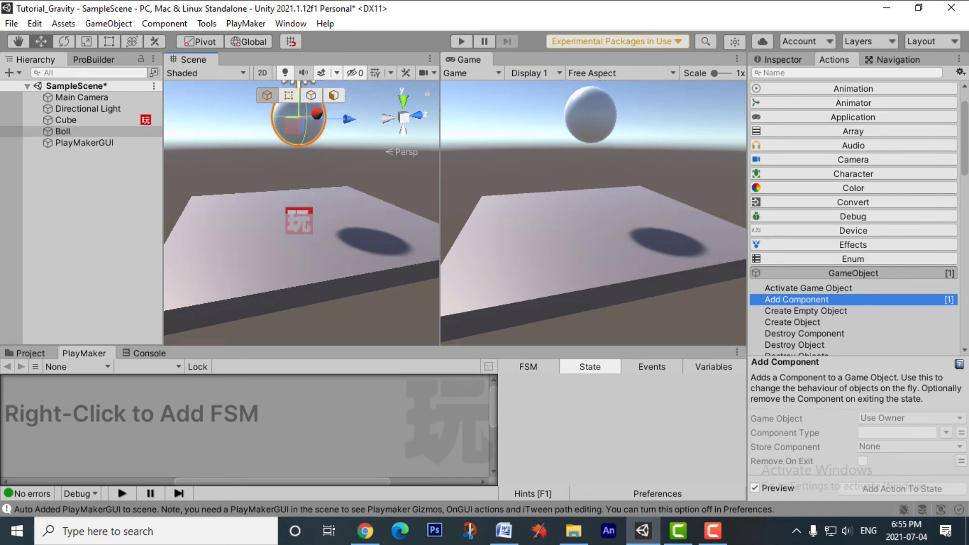
pyautogui.click(462, 41)
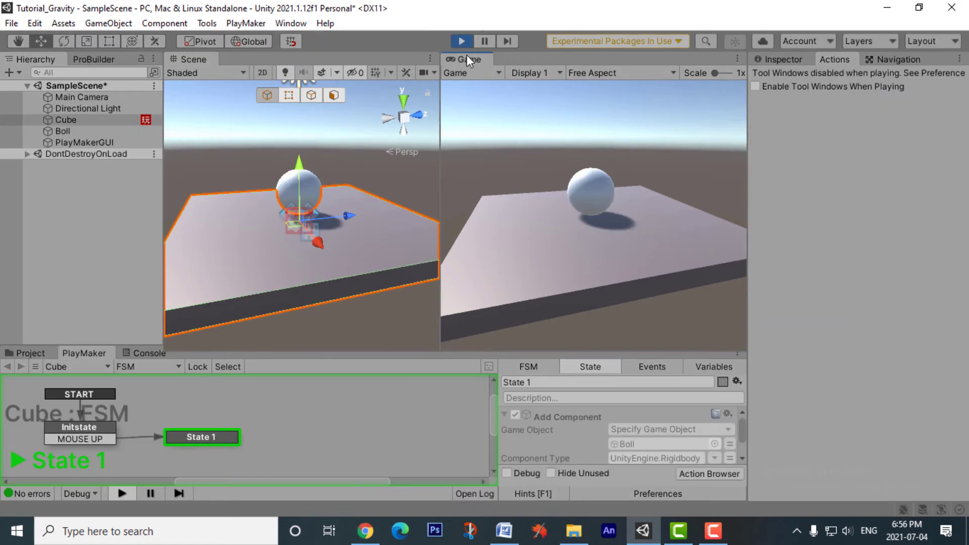
# Step: Restart the scene, release the mouse on the slab to test the MOUSE UP transition, and stop the run
pyautogui.click(462, 40)
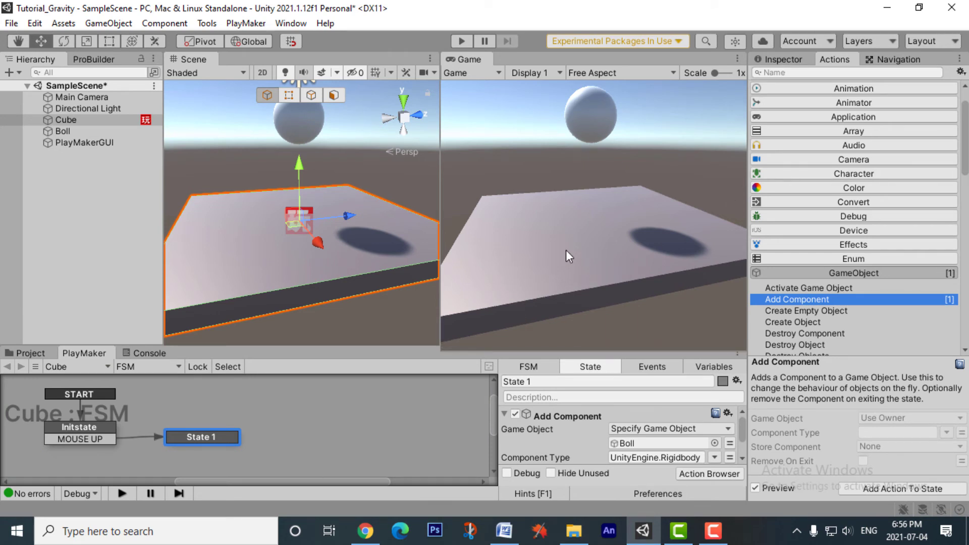
pyautogui.click(108, 428)
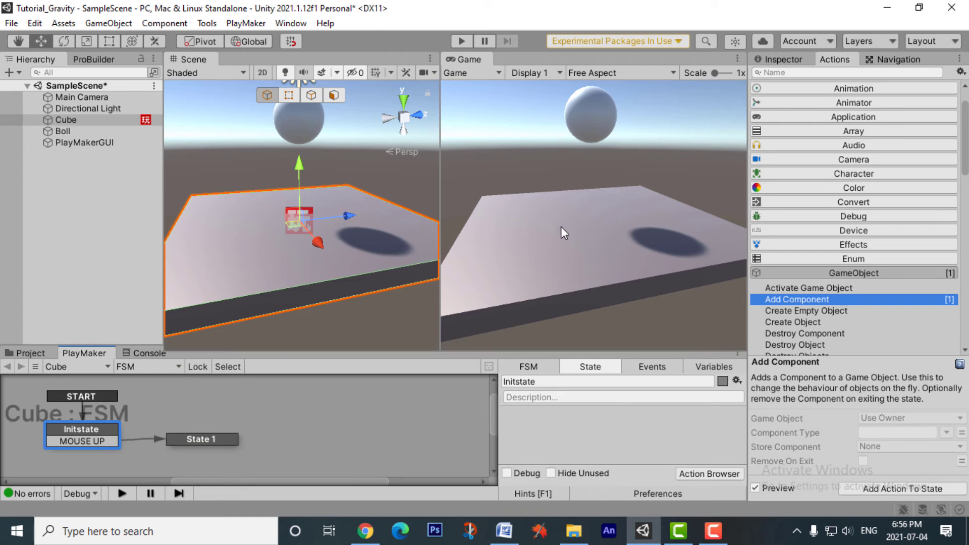
pyautogui.click(464, 41)
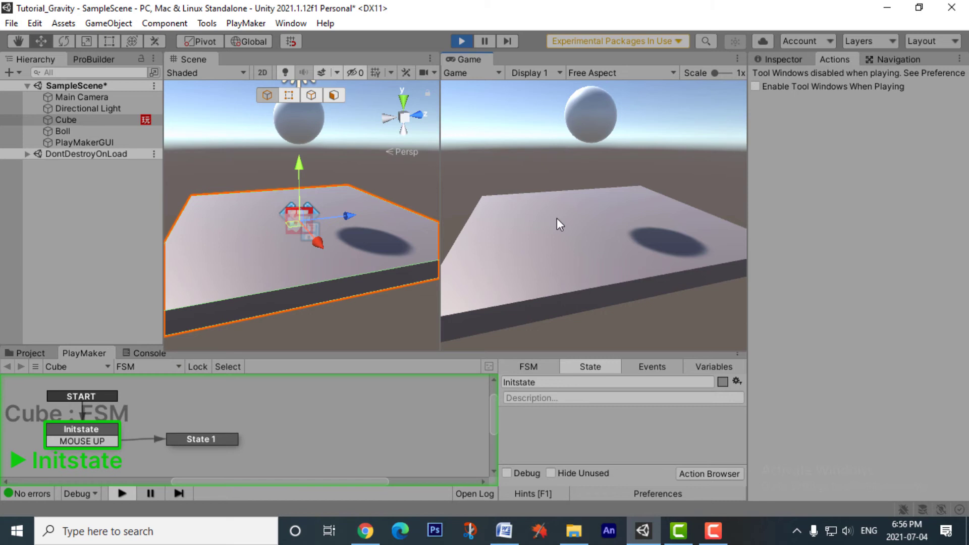
pyautogui.click(557, 218)
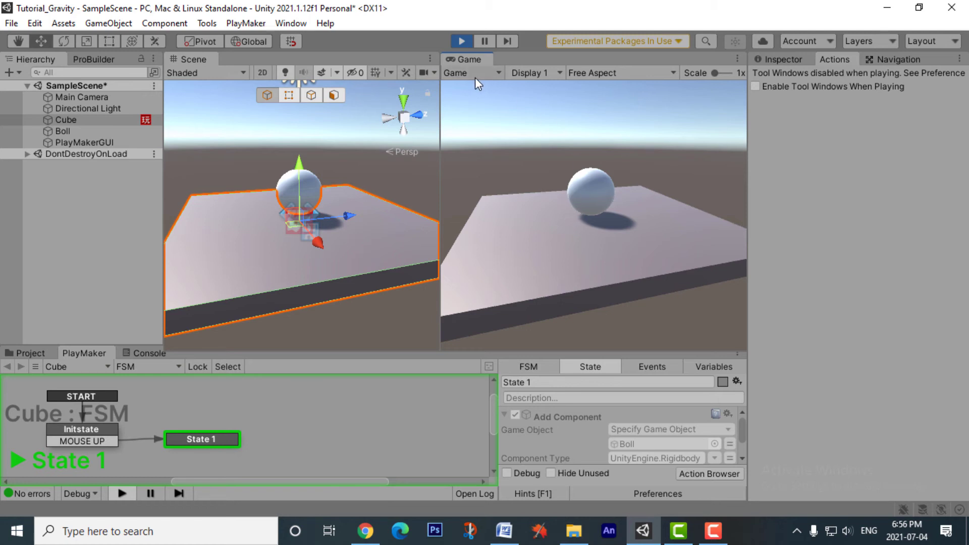
pyautogui.click(461, 40)
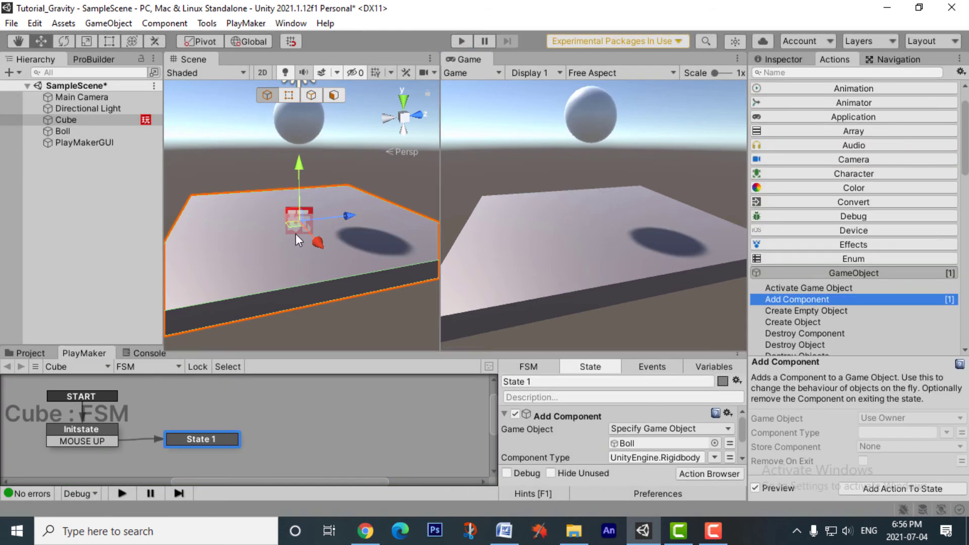
# Step: Change the event of Initstate's MOUSE UP transition to the MOUSE DOWN system event
pyautogui.rightClick(101, 443)
pyautogui.moveTo(218, 257)
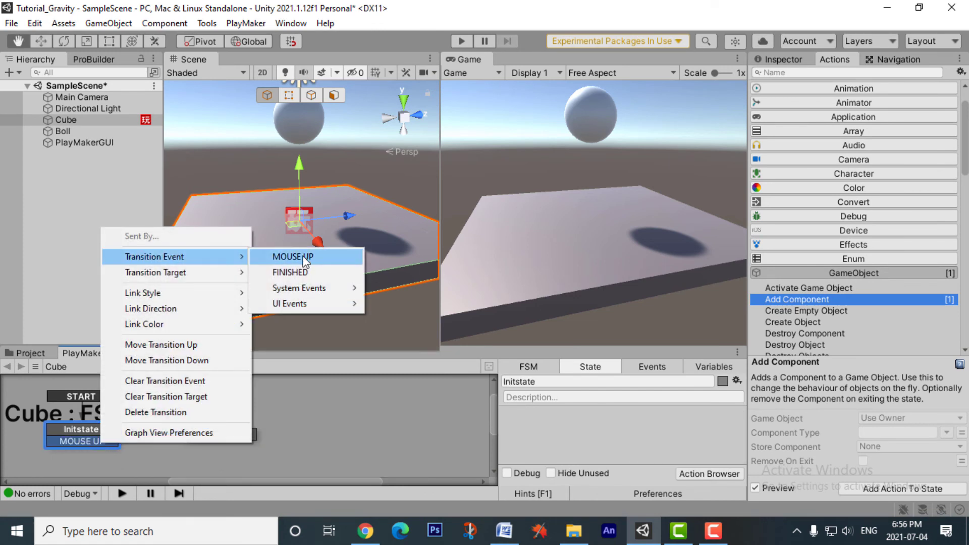
pyautogui.moveTo(326, 293)
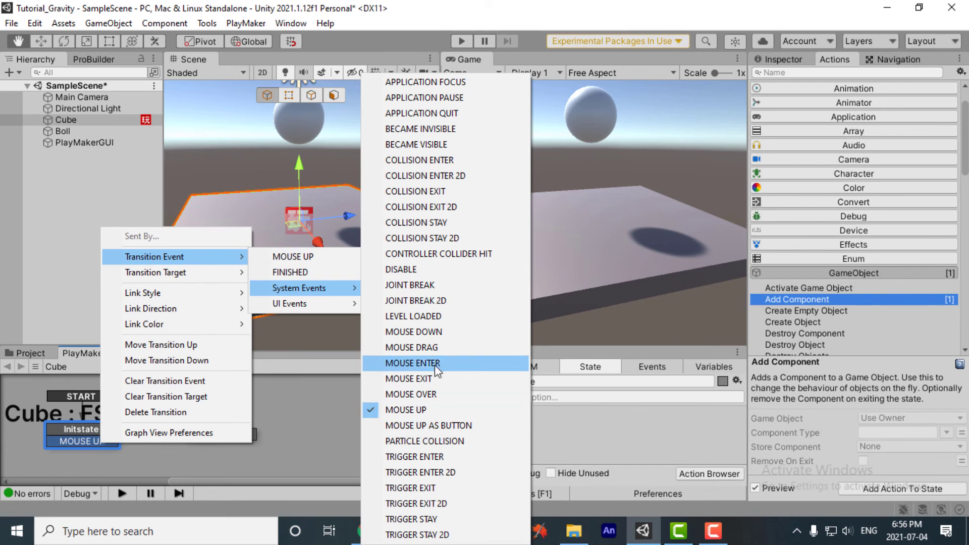
pyautogui.click(445, 332)
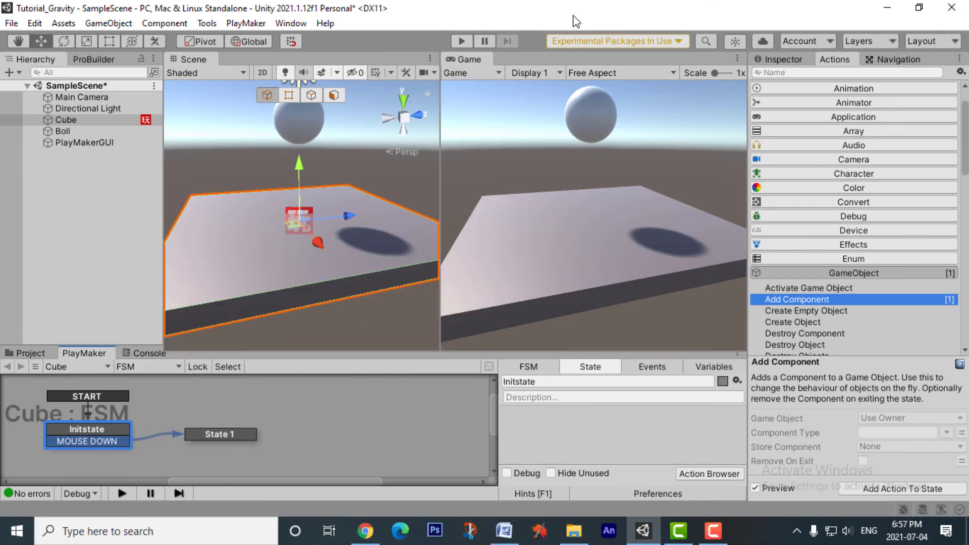
# Step: Run the scene, test the MOUSE DOWN transition on the slab, and stop the run
pyautogui.click(462, 41)
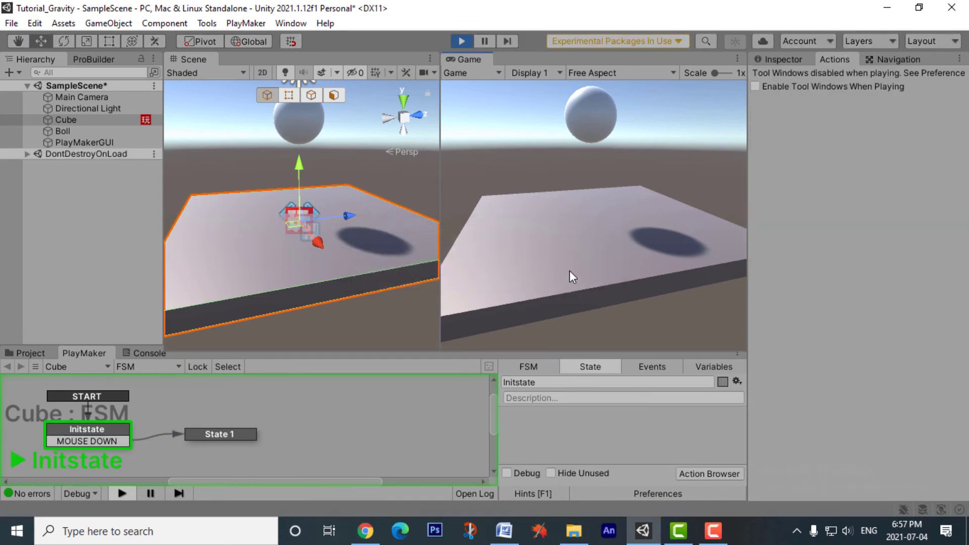
pyautogui.click(569, 270)
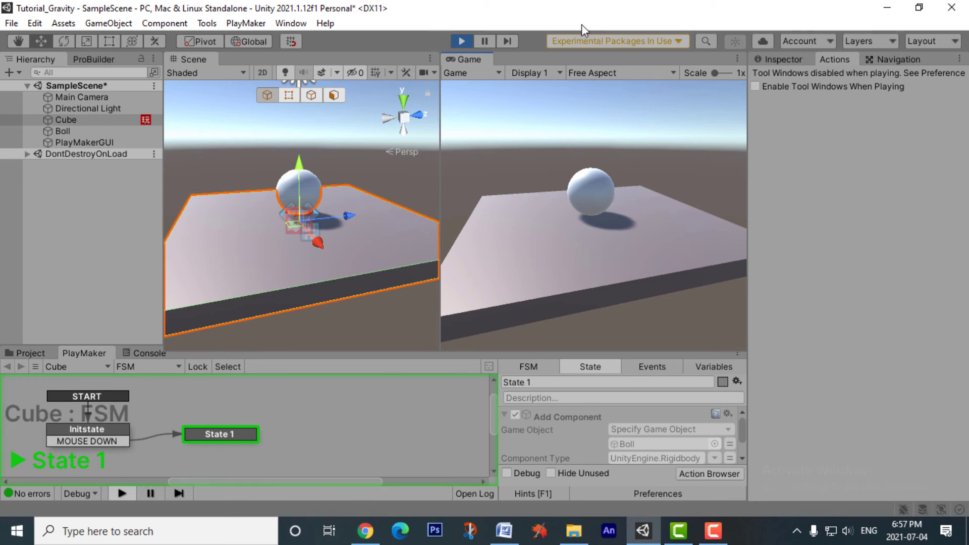
pyautogui.click(461, 41)
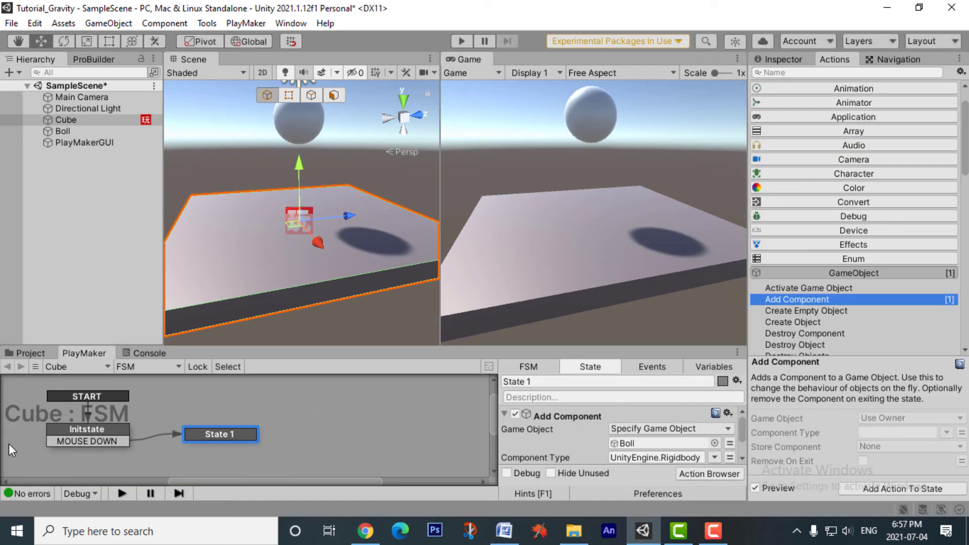
pyautogui.rightClick(121, 427)
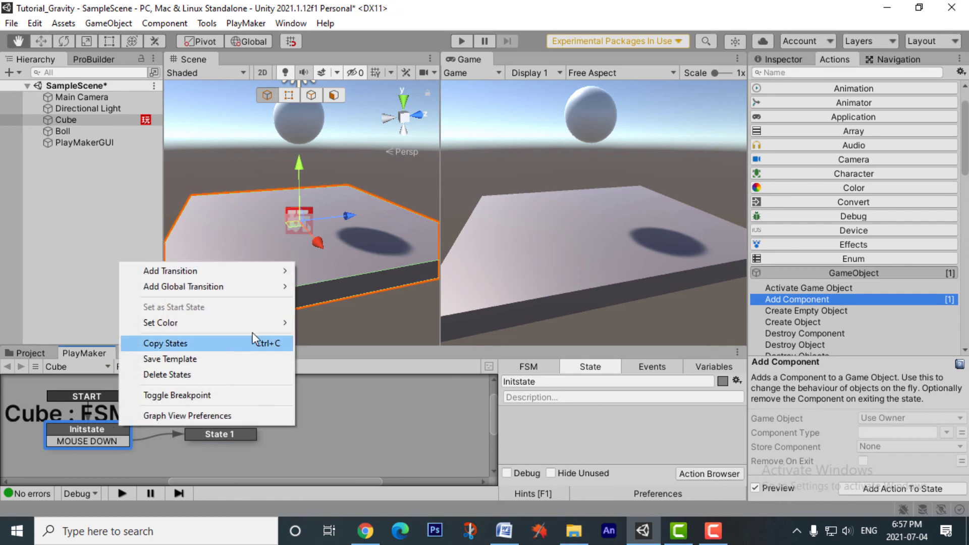
pyautogui.moveTo(269, 273)
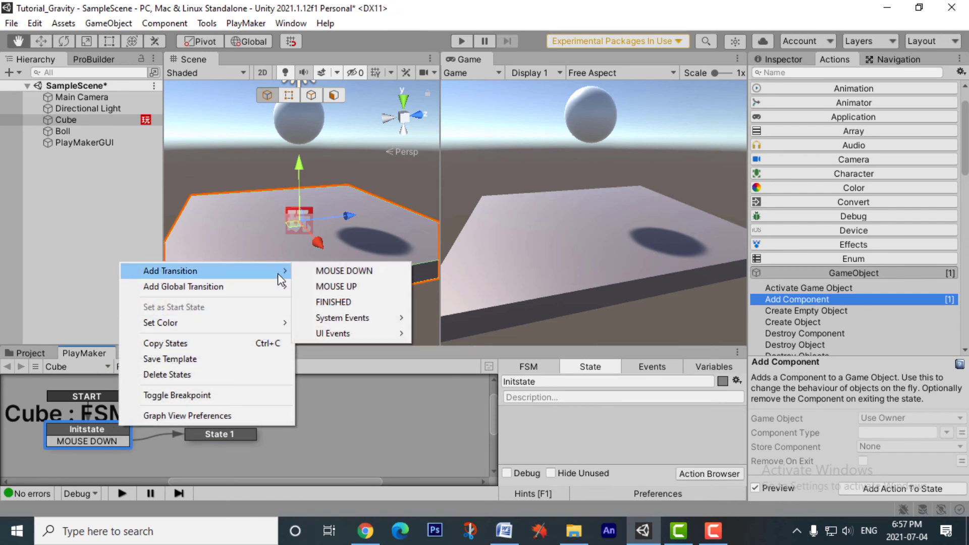
pyautogui.moveTo(397, 324)
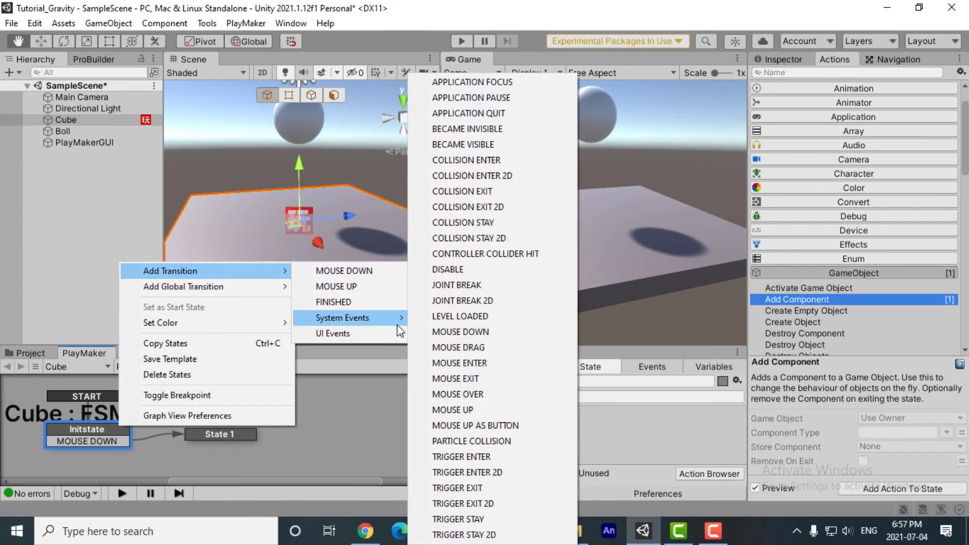
pyautogui.click(479, 398)
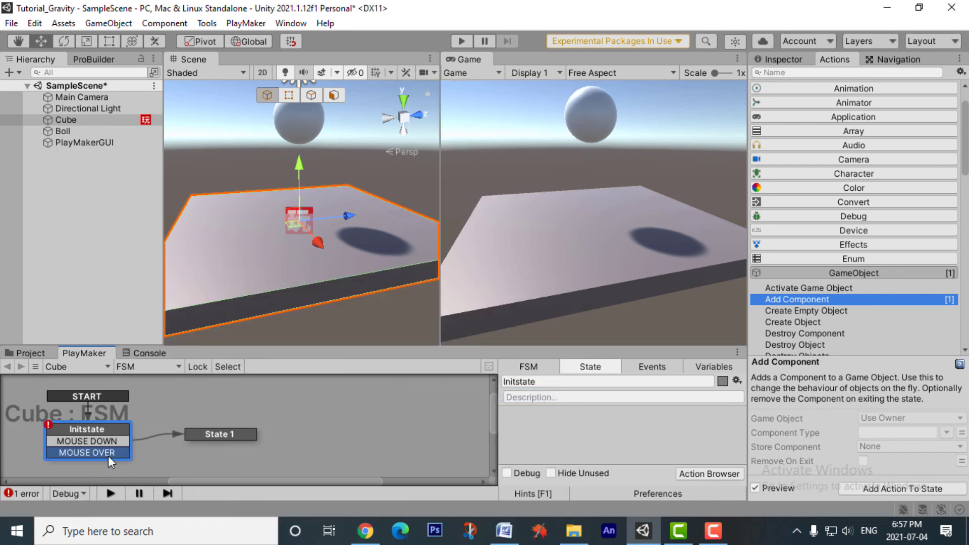
pyautogui.press('Delete')
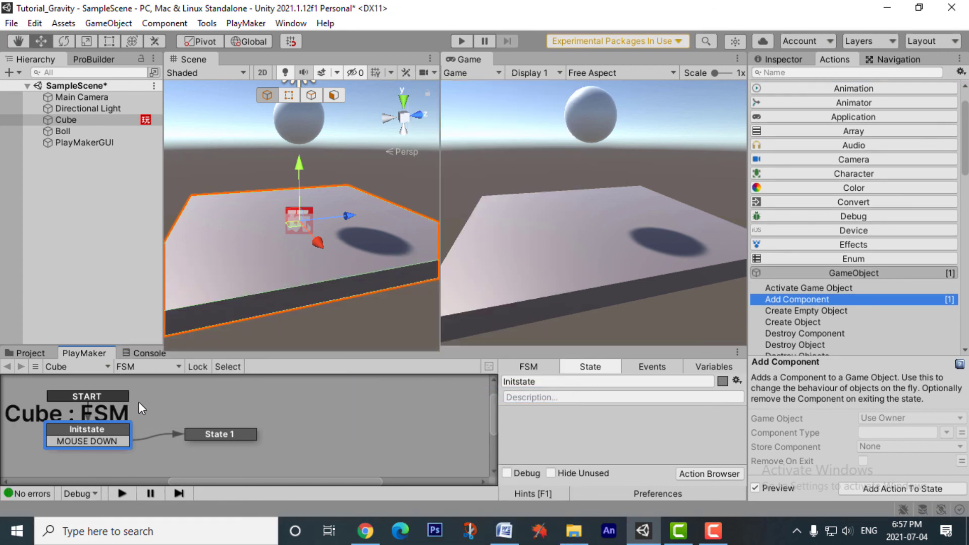
# Step: Change the event of Initstate's transition to the MOUSE ENTER system event and run the scene to test it on the slab
pyautogui.click(108, 446)
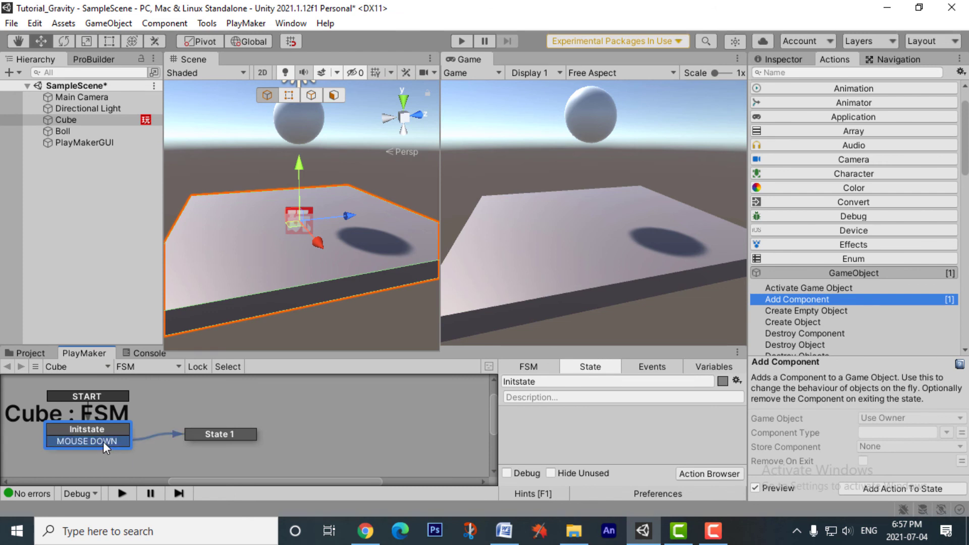
pyautogui.rightClick(104, 445)
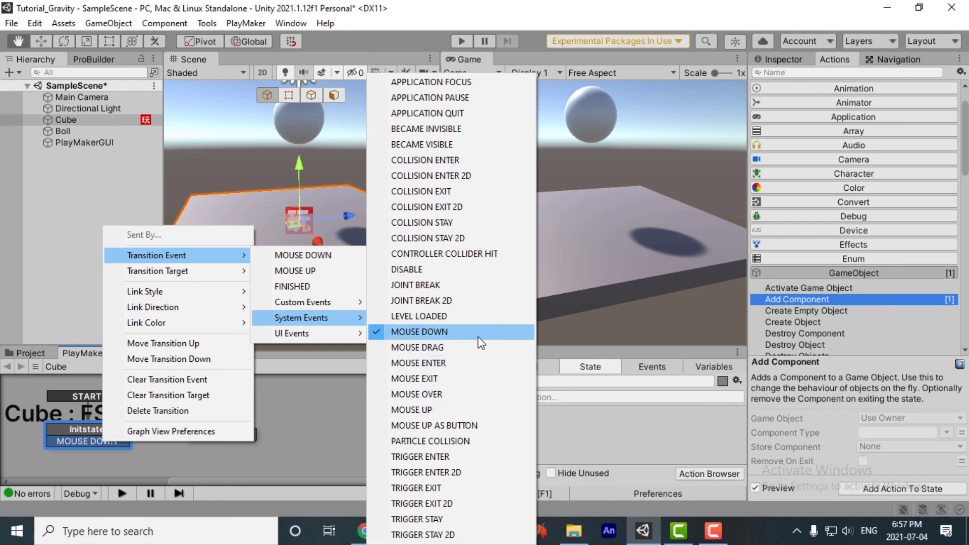
pyautogui.click(467, 362)
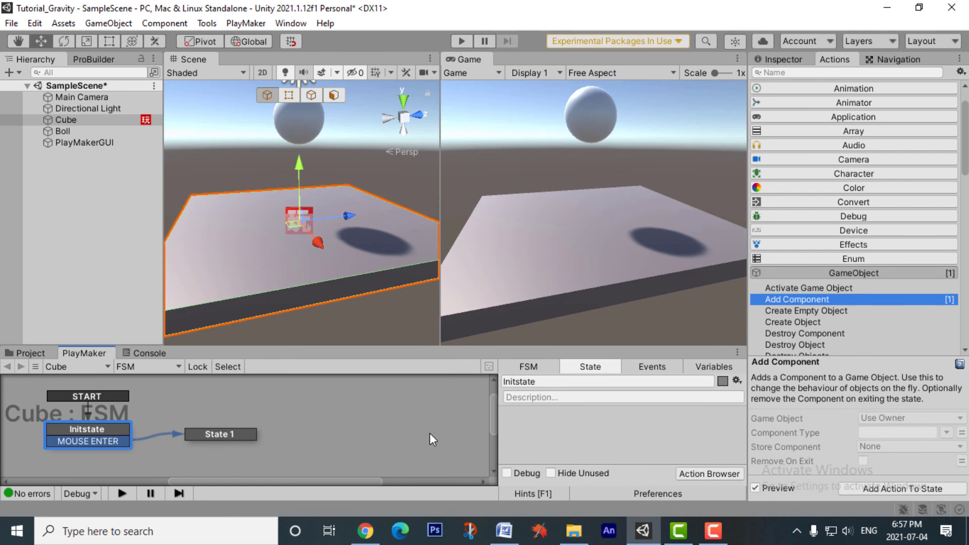
pyautogui.click(461, 42)
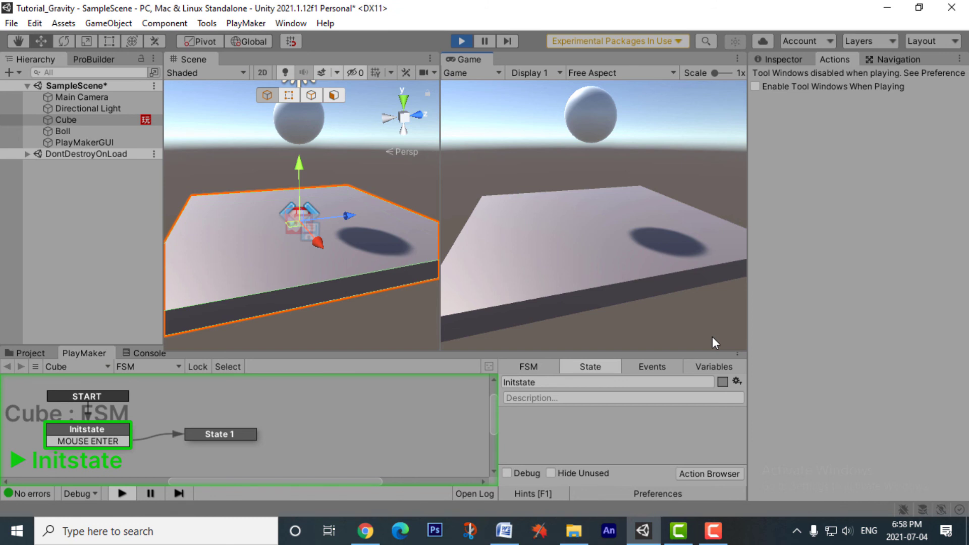
pyautogui.moveTo(646, 277)
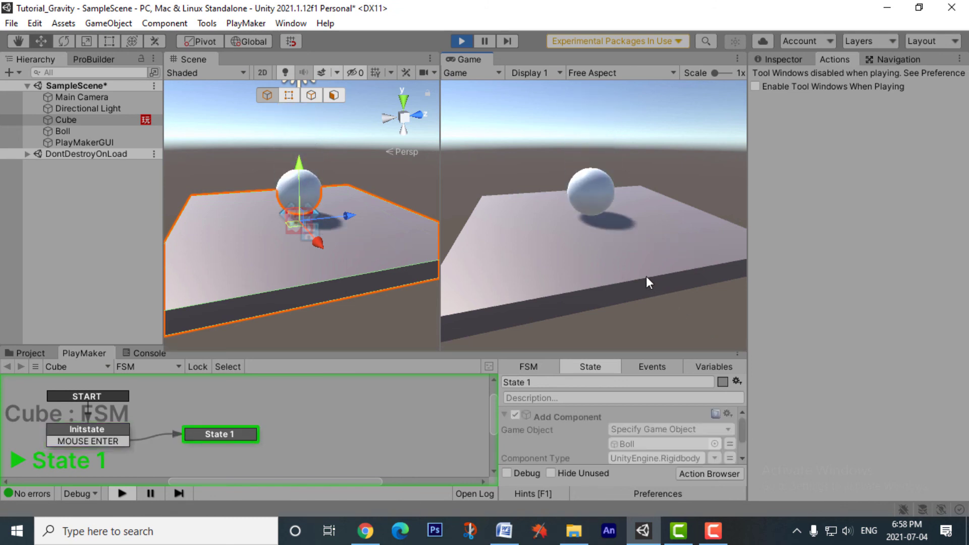